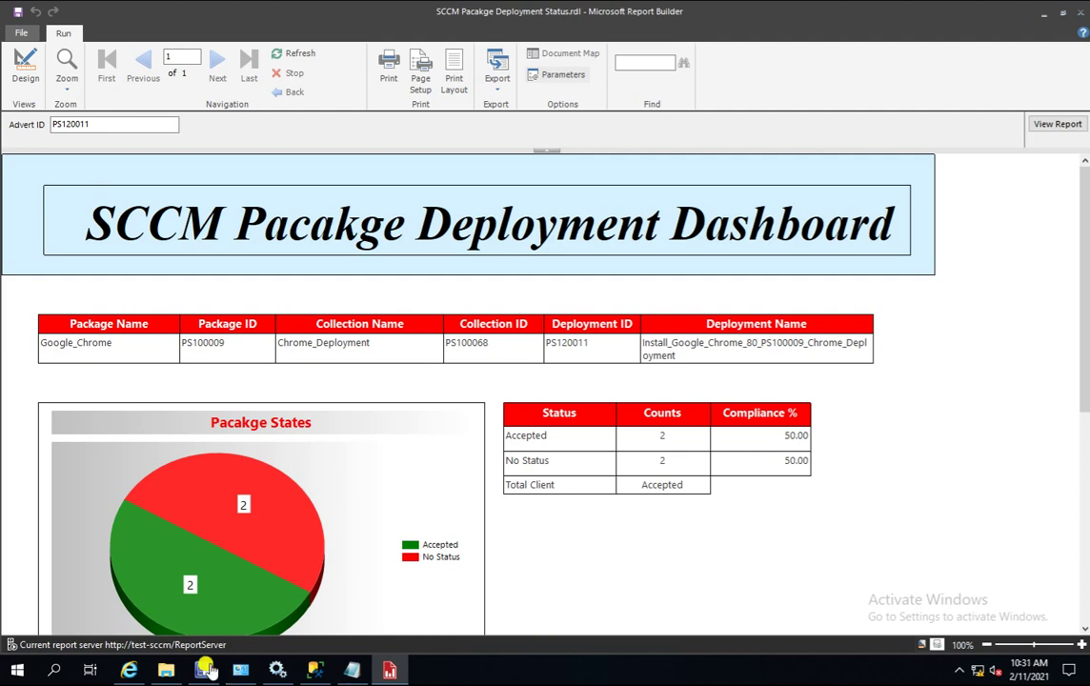
Switch to the Configuration Manager console and view the Google_Chrome package's deployments in the Software Library
click(204, 671)
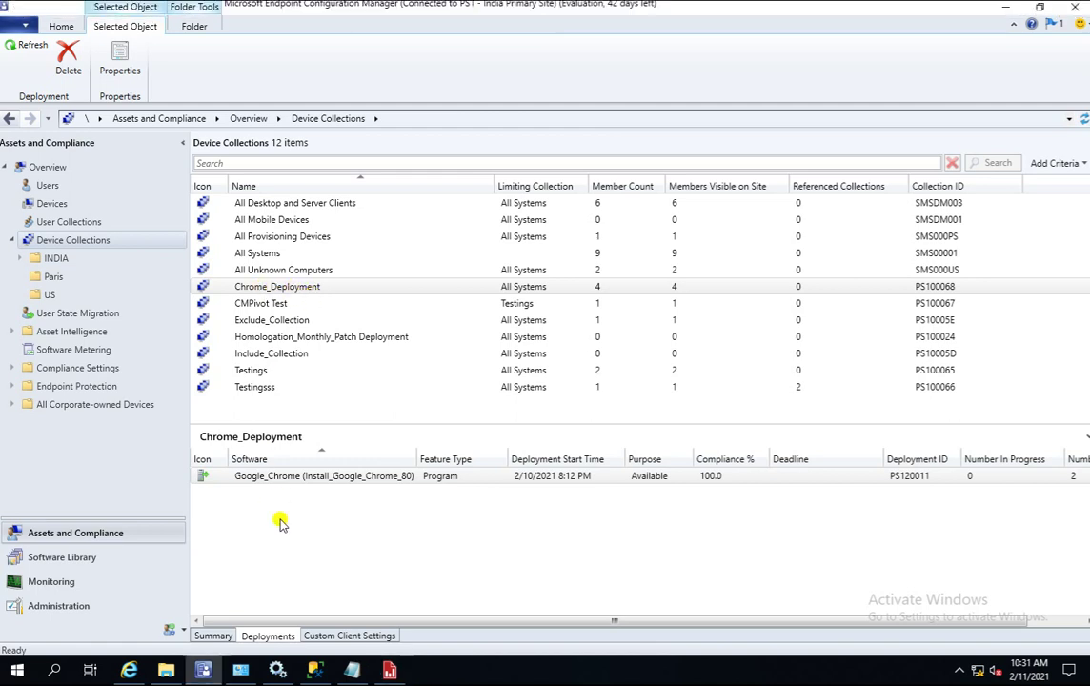
key(Up)
click(66, 557)
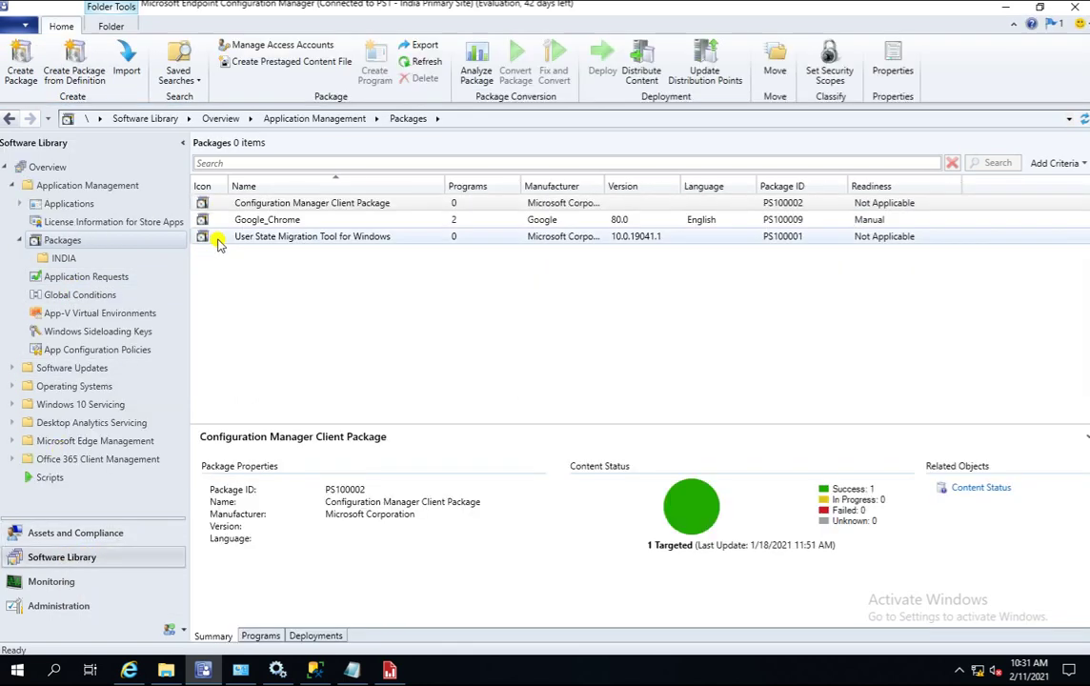
click(265, 220)
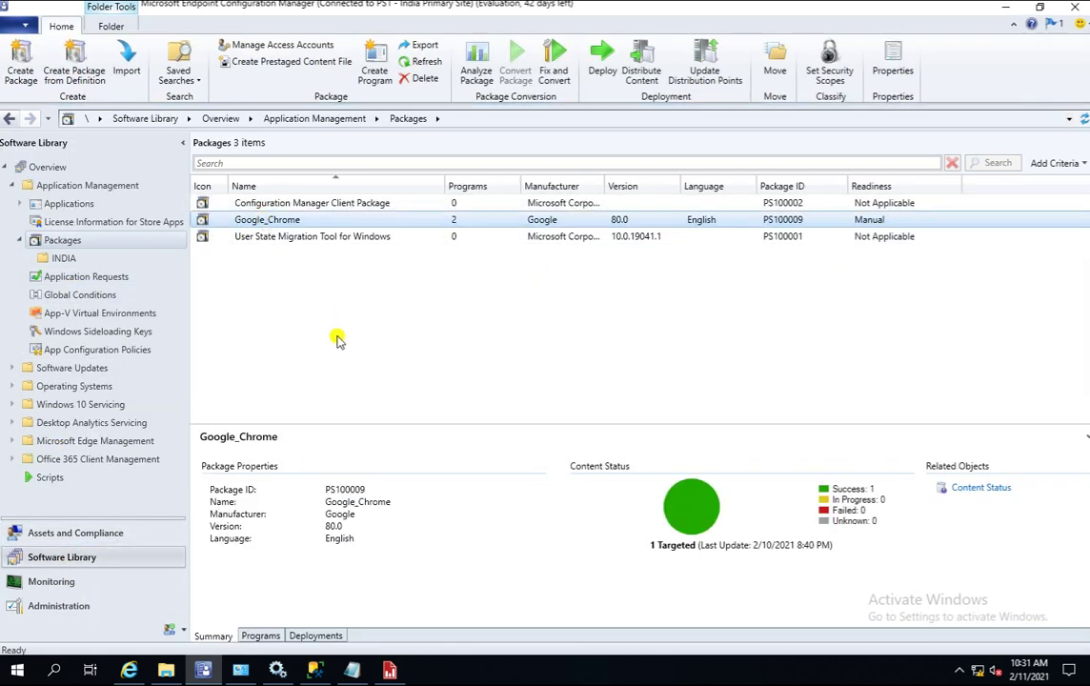
click(315, 636)
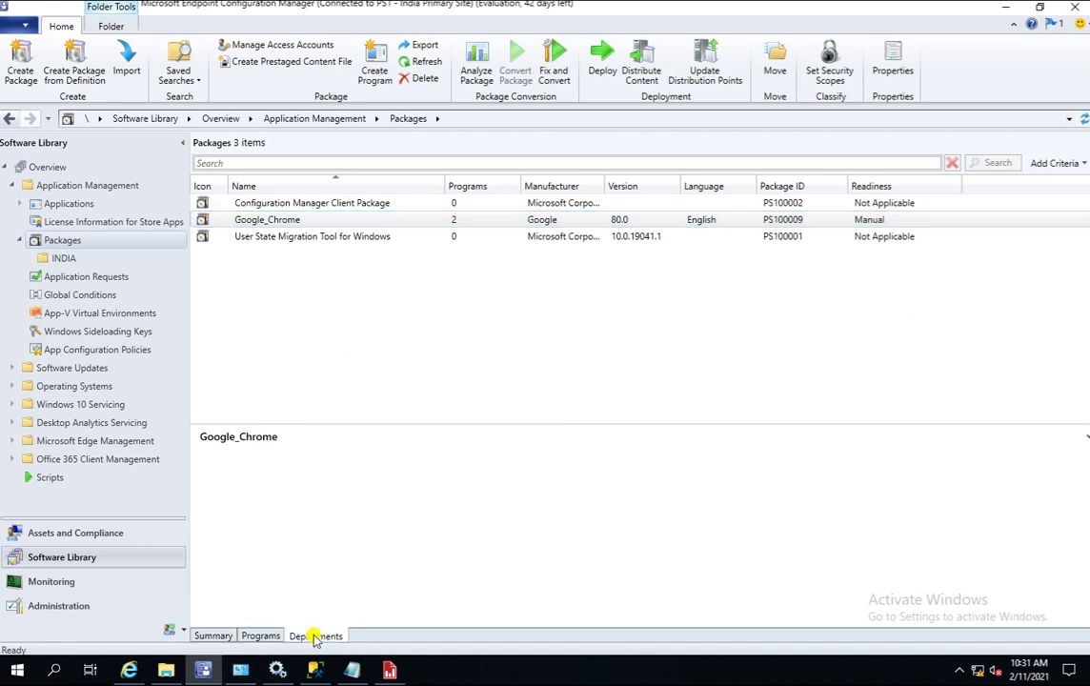
click(240, 476)
click(335, 344)
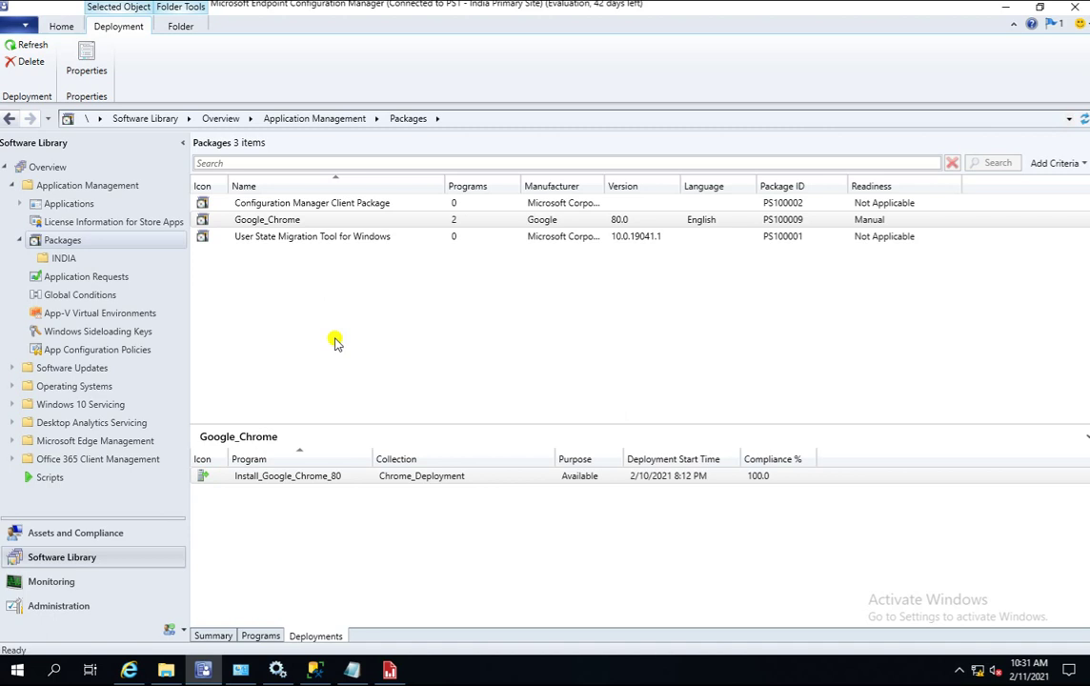
Look up the Deployment ID of the Google_Chrome deployment on the Chrome_Deployment device collection
click(92, 533)
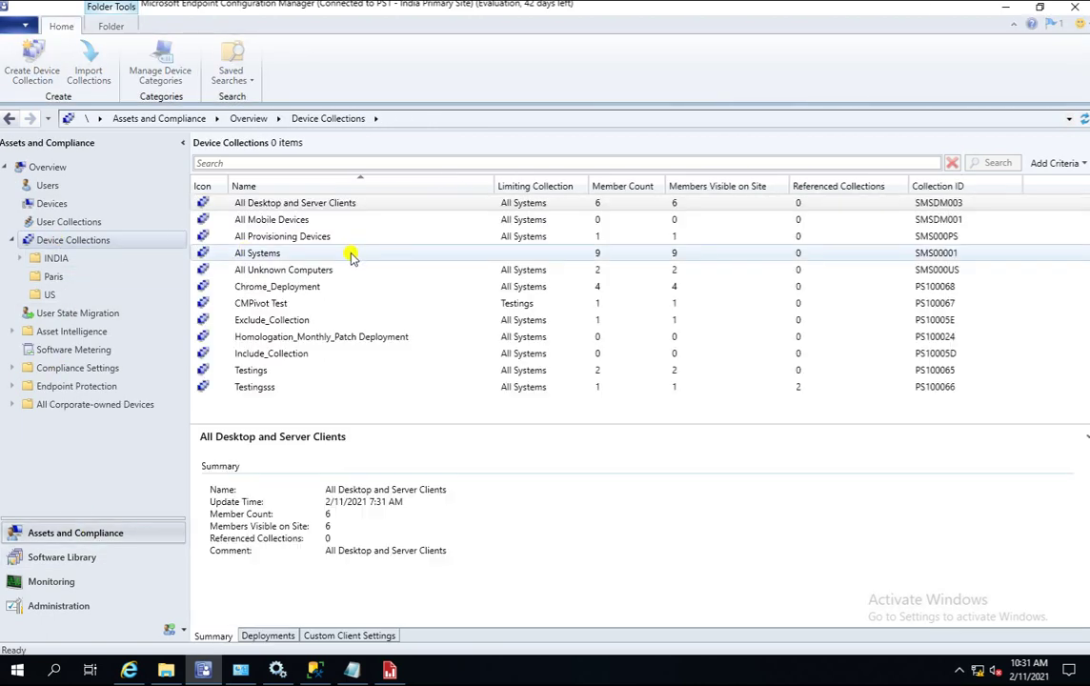
click(281, 287)
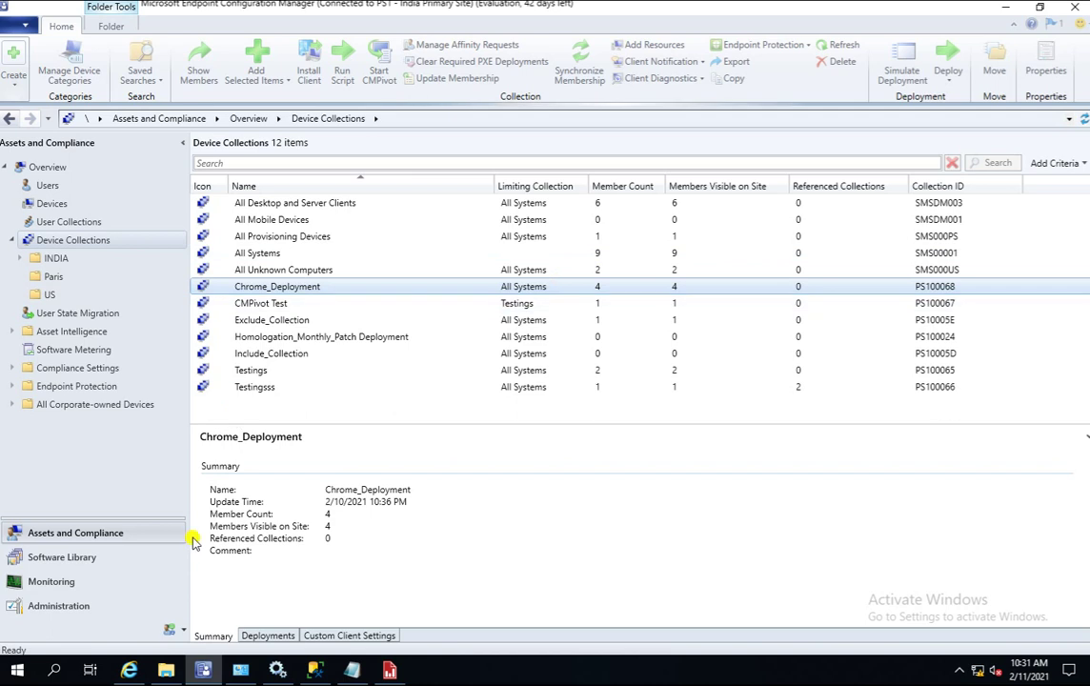
mouse_move(388, 673)
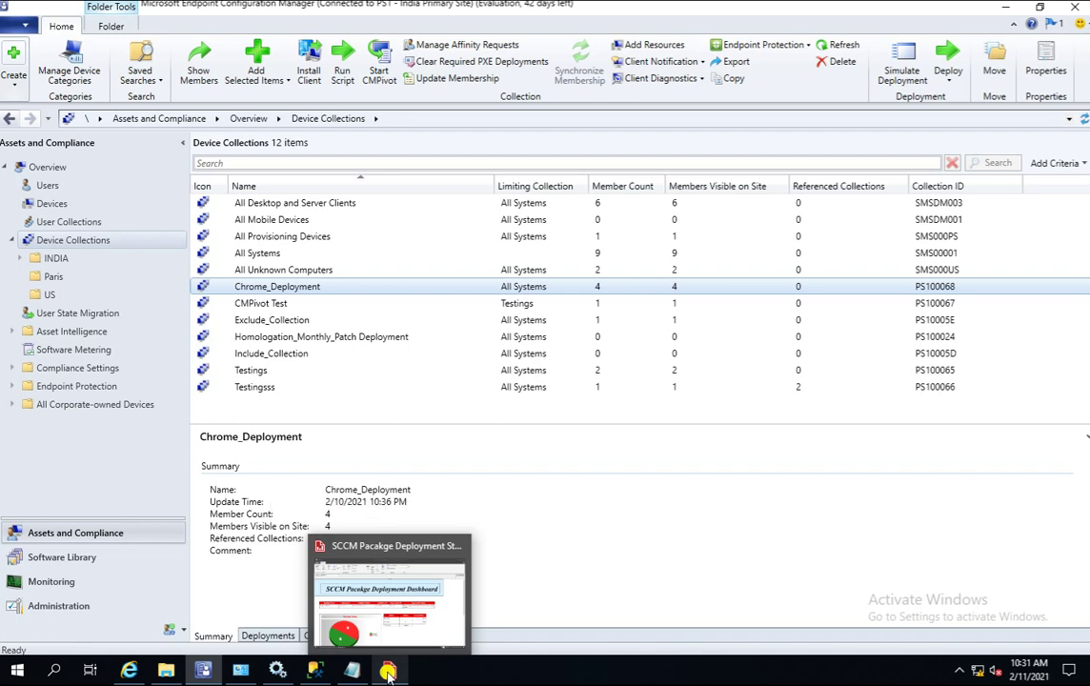
click(388, 673)
click(388, 673)
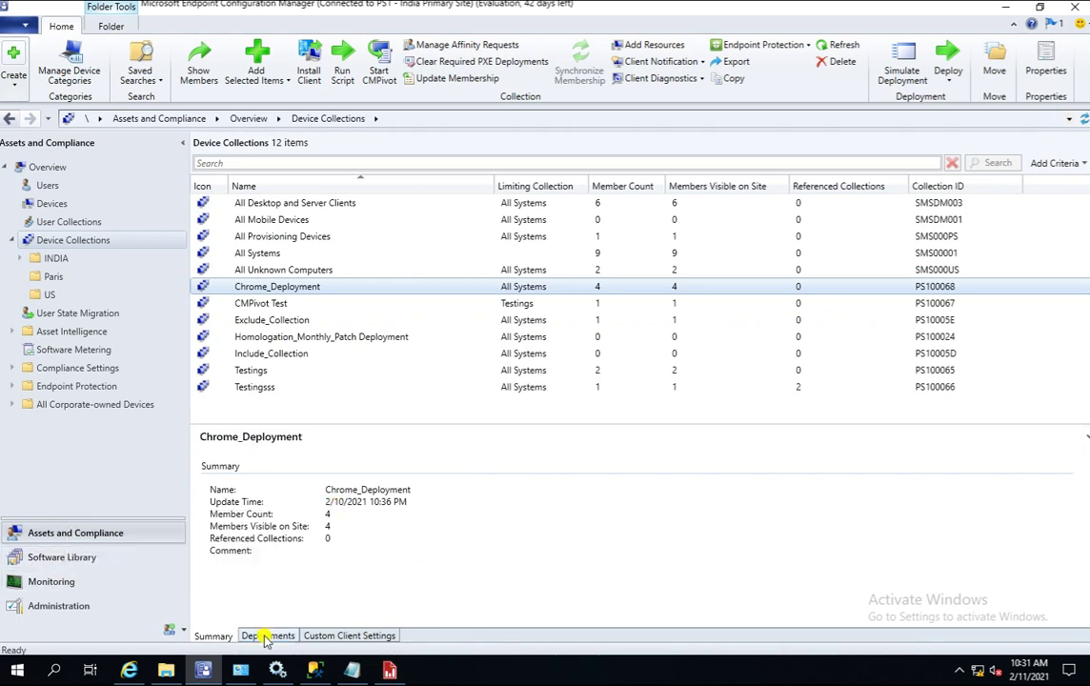
click(268, 637)
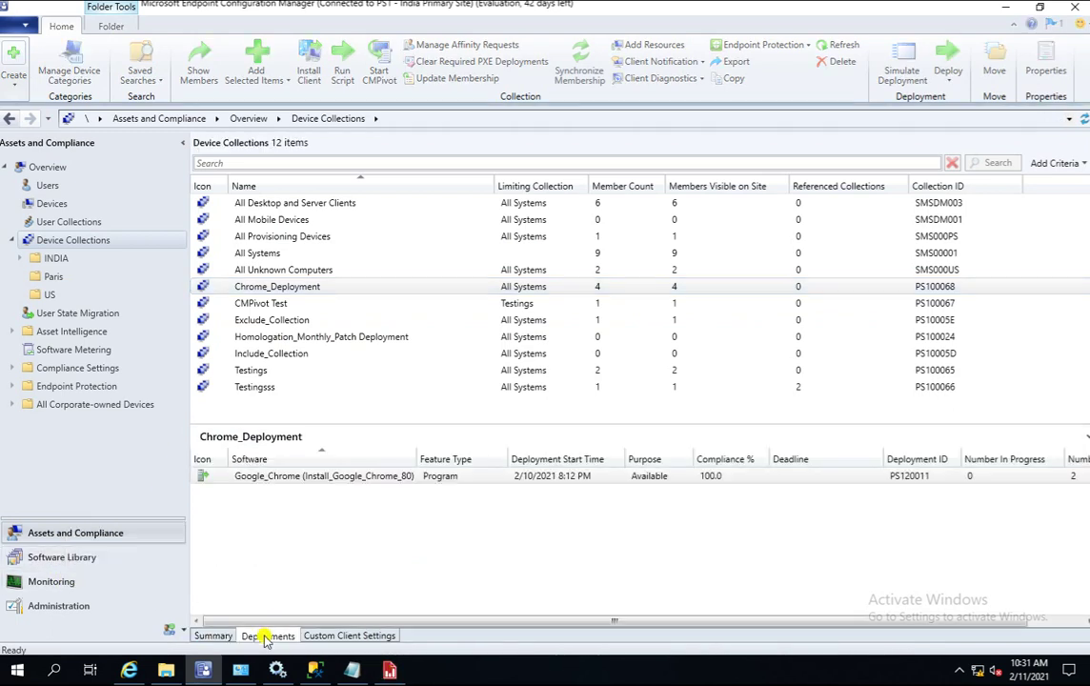
click(913, 479)
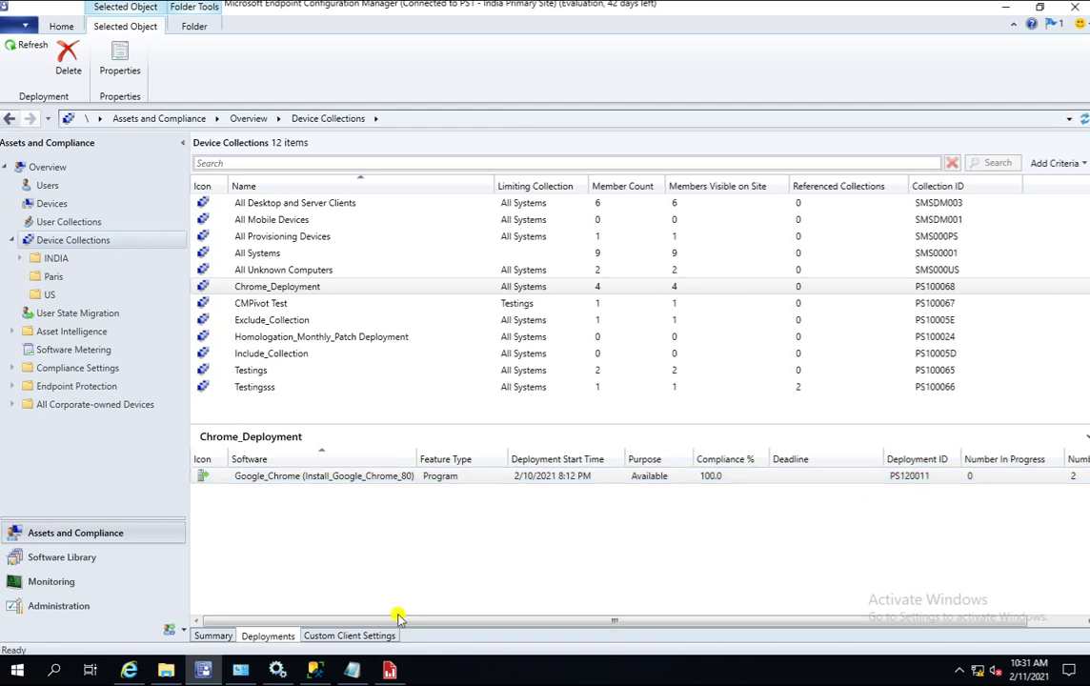
Switch to Report Builder and run the package deployment report for Advert ID PS120011
click(390, 671)
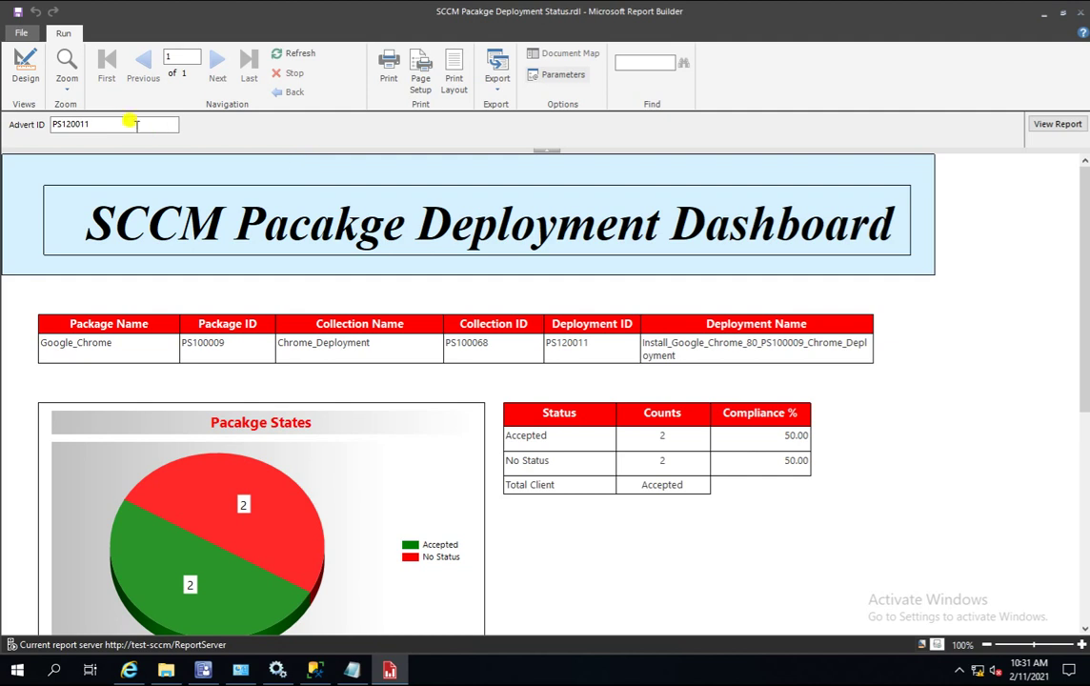
click(1046, 14)
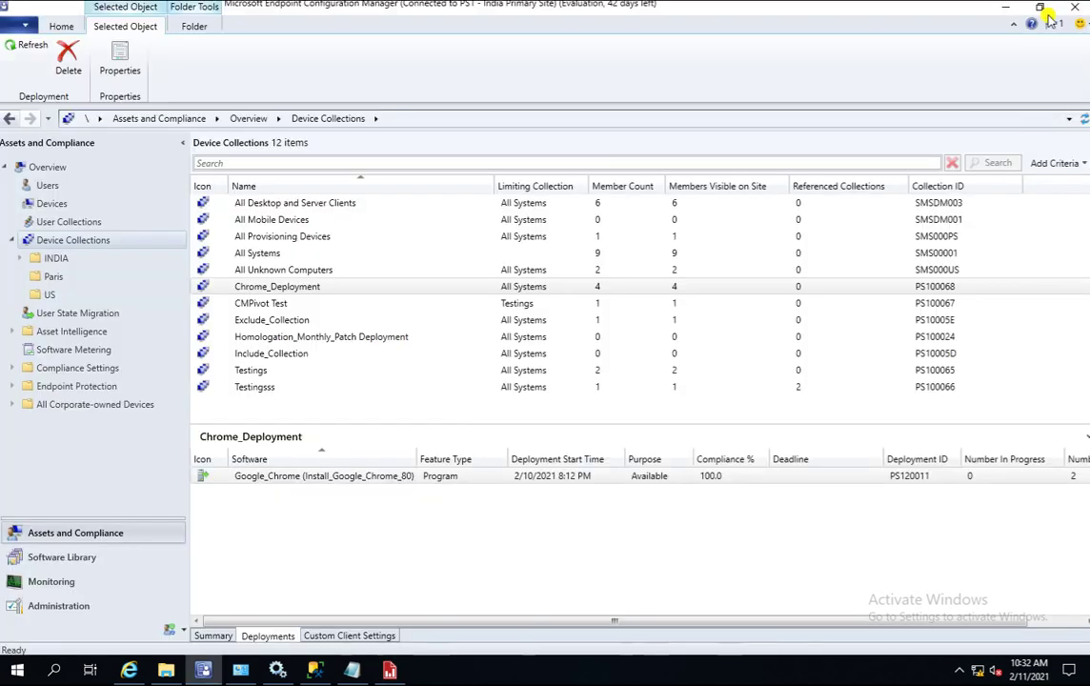
click(390, 671)
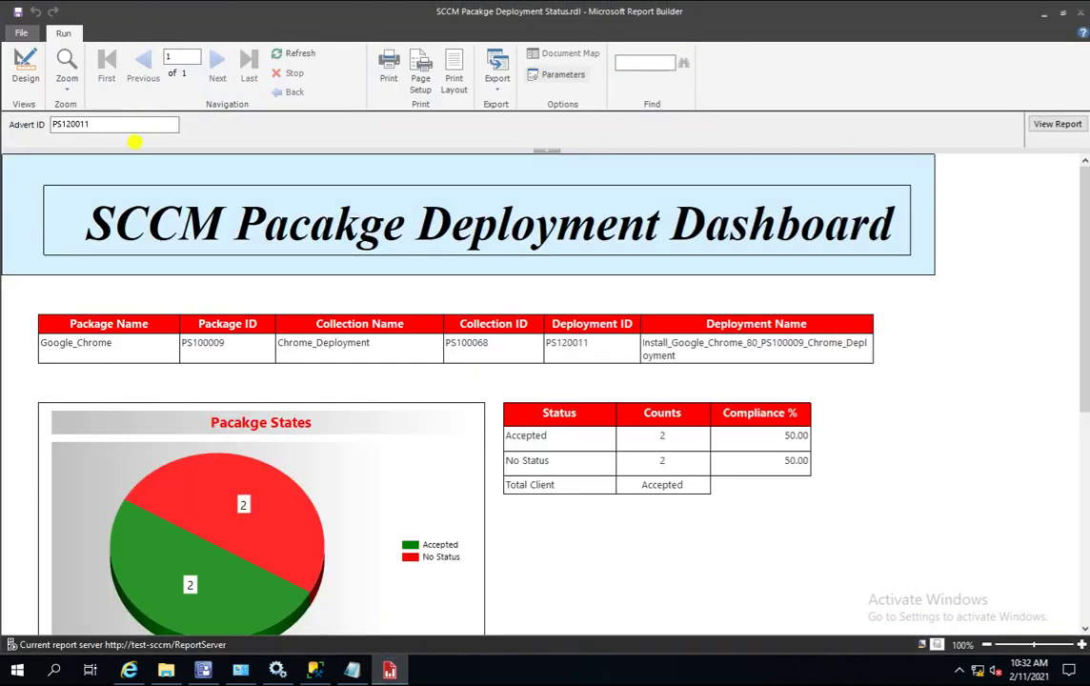
drag(126, 124, 27, 112)
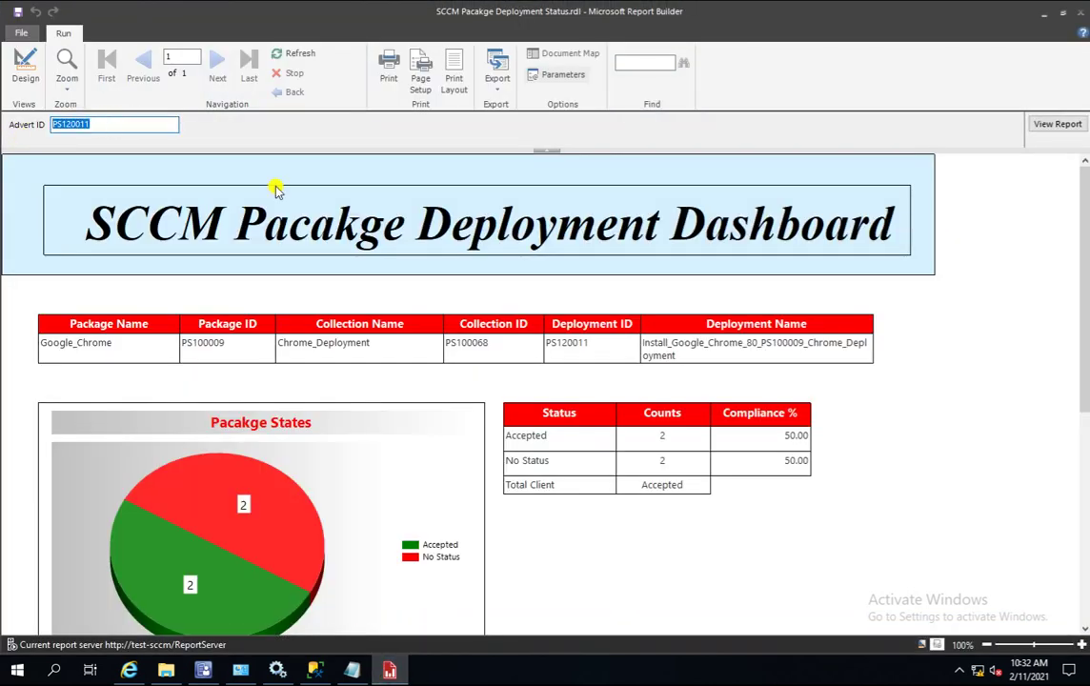
click(164, 125)
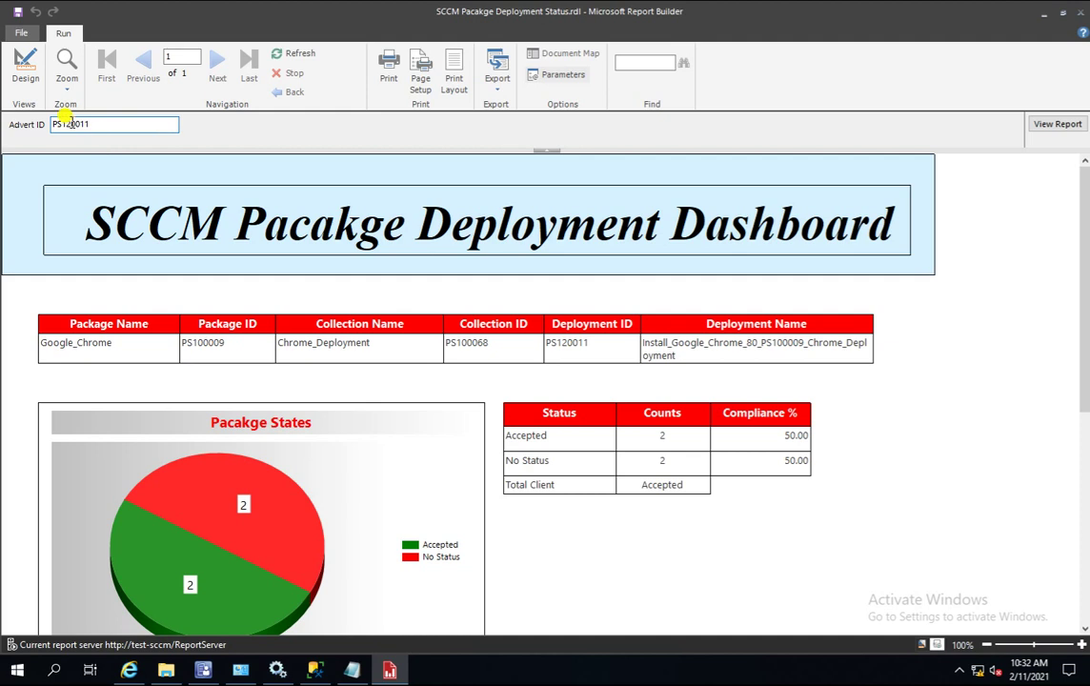
click(1058, 124)
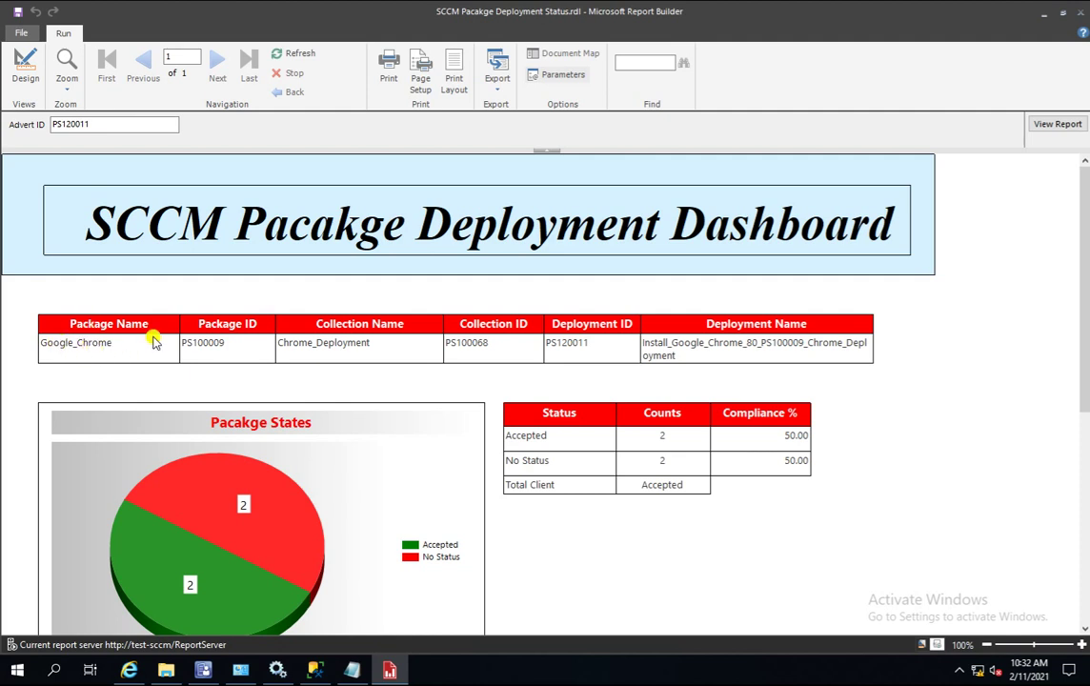
Check the Chrome_Deployment collection in the Configuration Manager console against the package details in the Report Builder dashboard
click(201, 672)
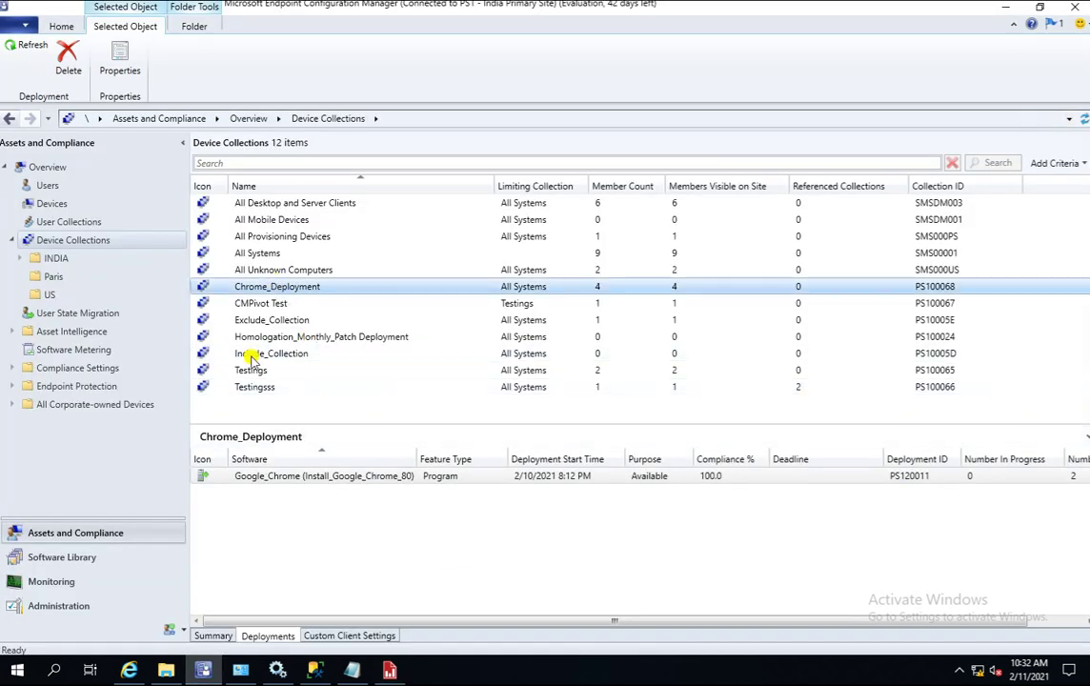
key(alt+Tab)
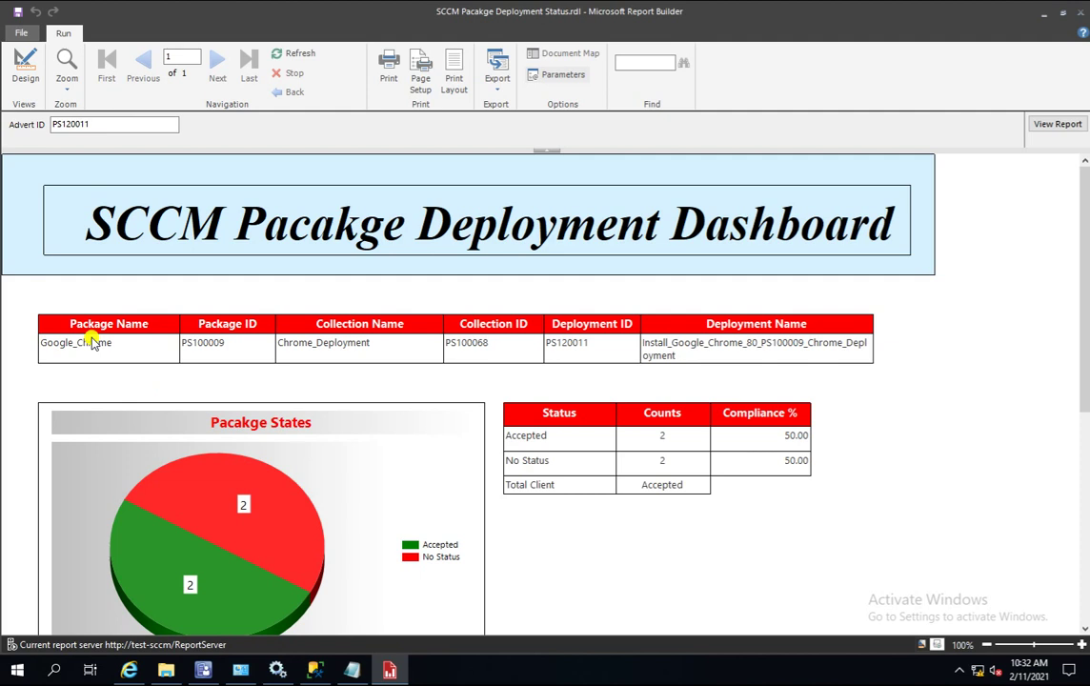
click(125, 124)
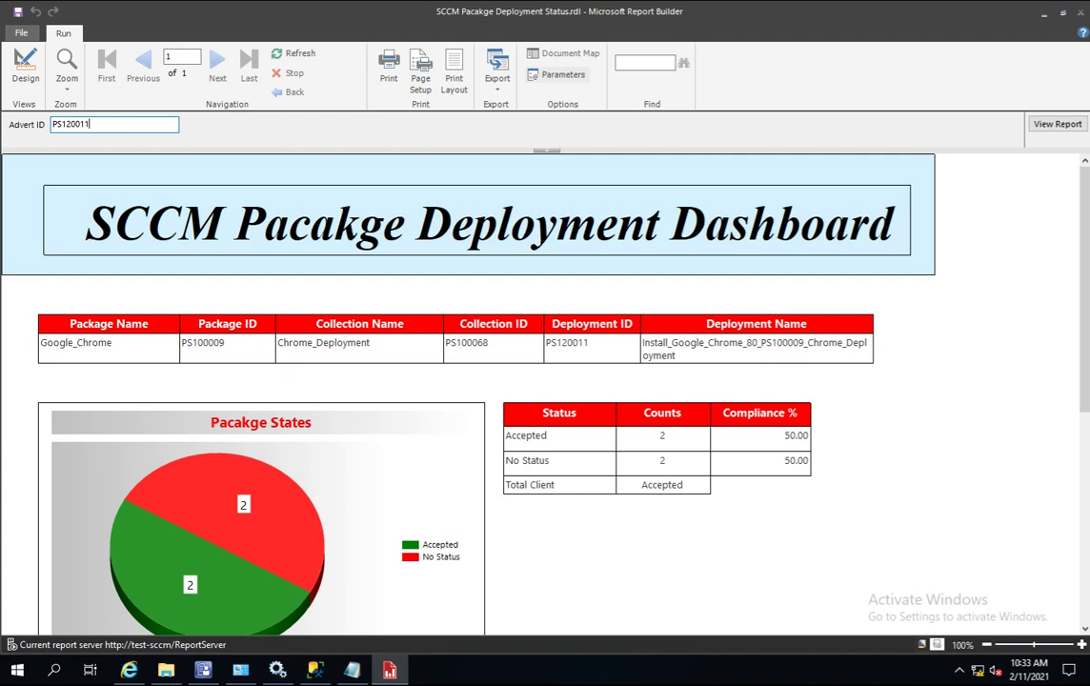
Examine the package states and package deployment status charts with their status tables in the report
drag(1085, 205, 1075, 283)
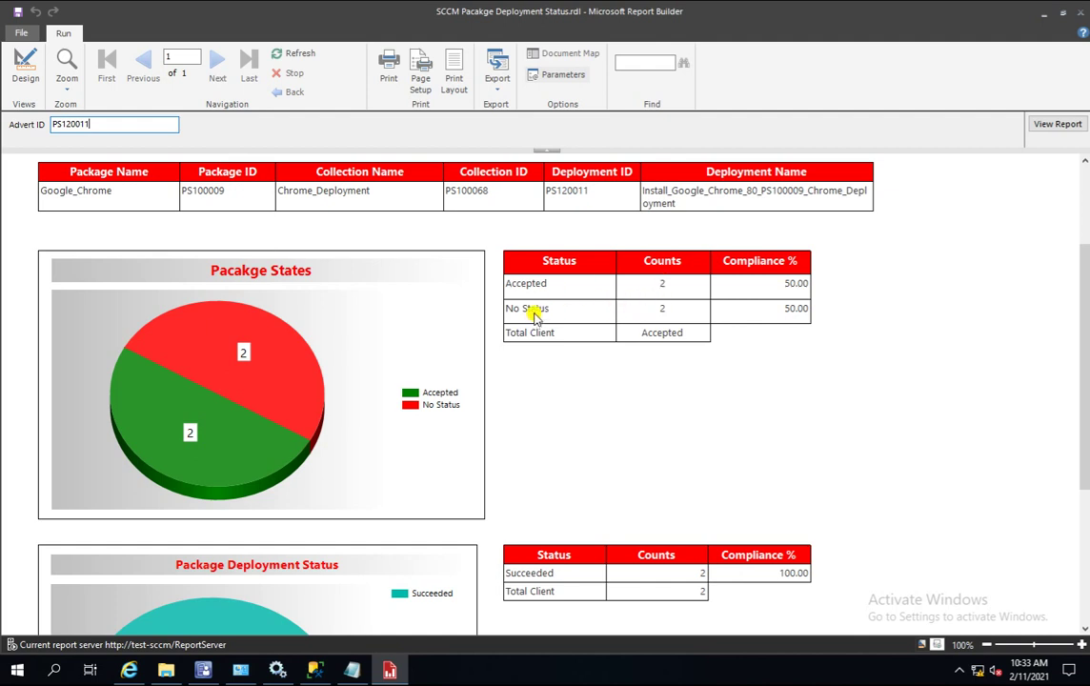
mouse_move(243, 370)
mouse_move(273, 412)
drag(1083, 309, 1078, 470)
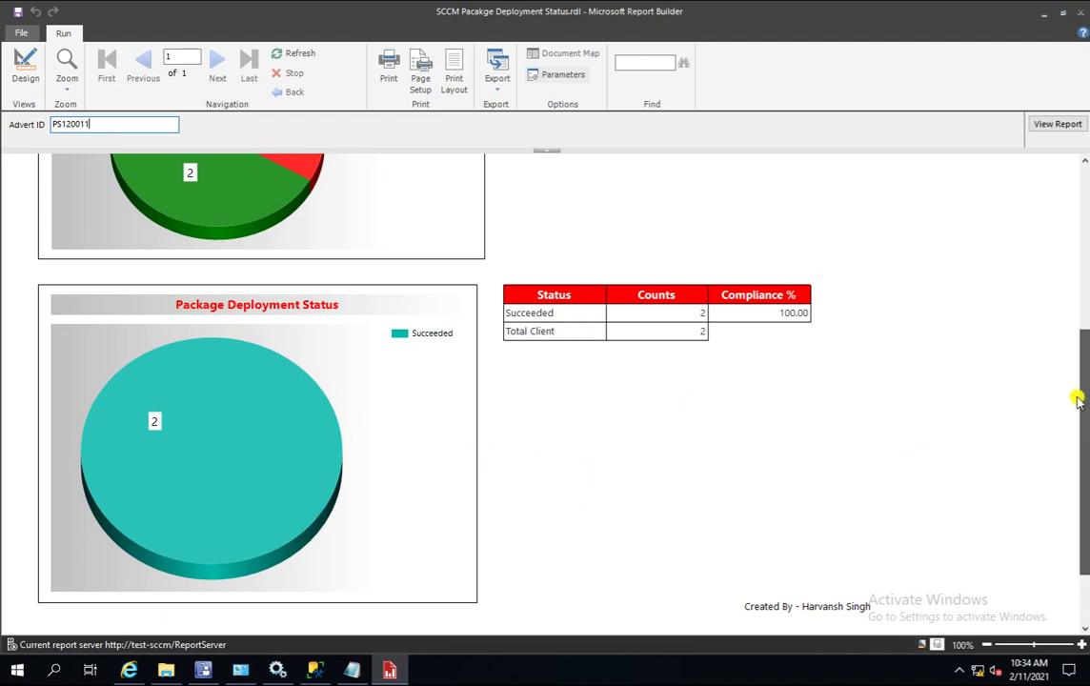
scroll(1078, 398, up, 1)
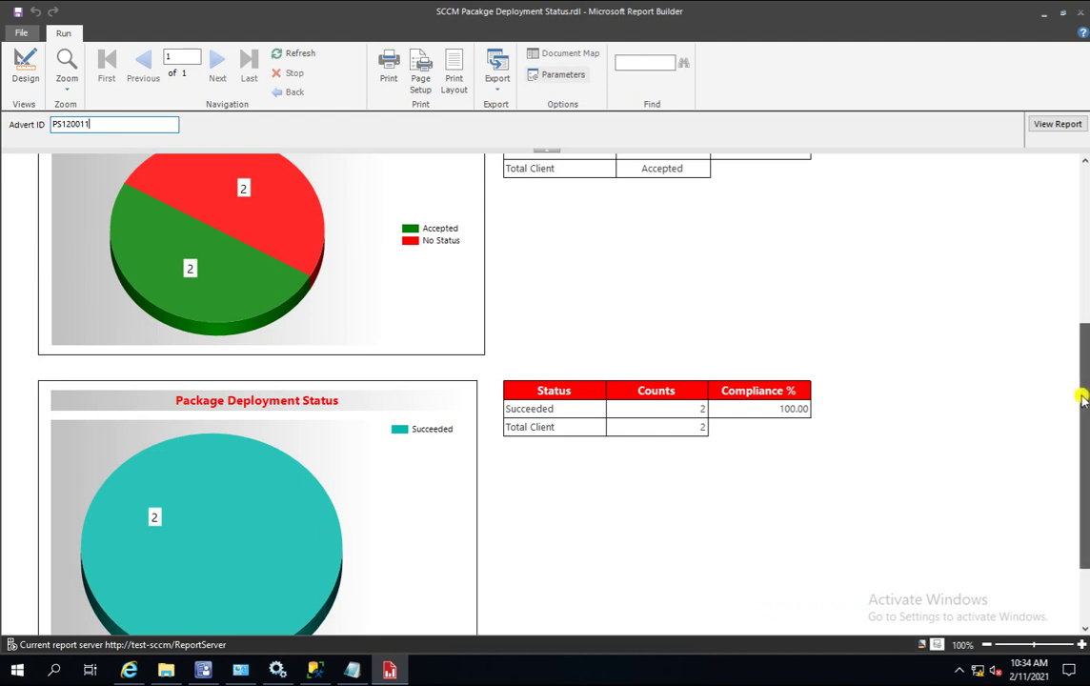
drag(1086, 397, 1056, 350)
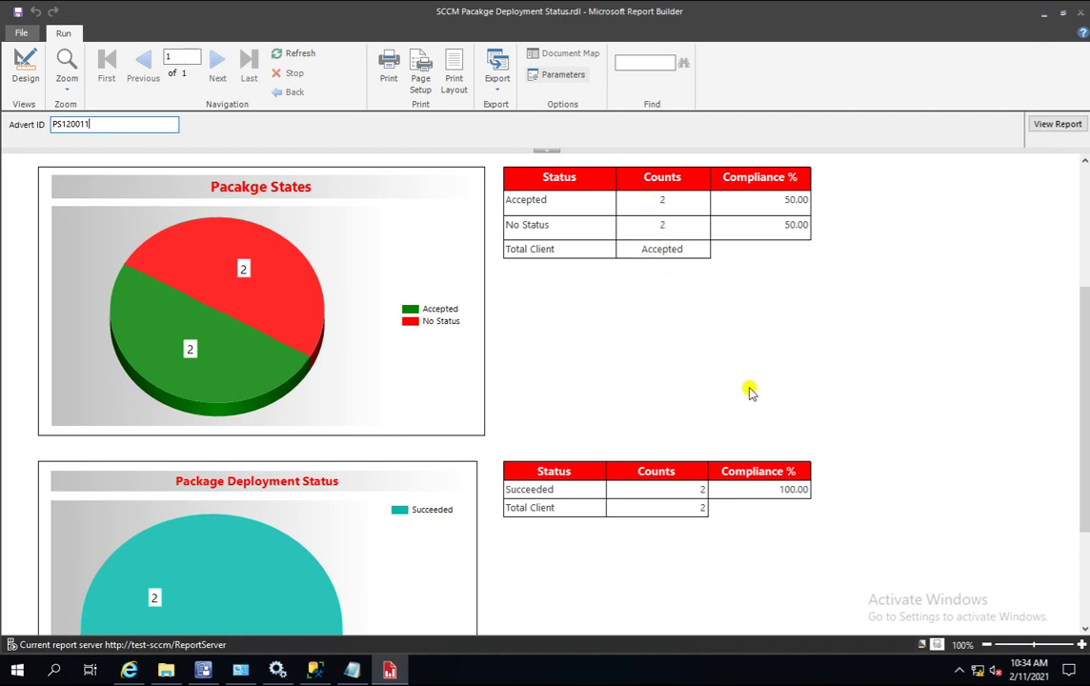
scroll(1061, 348, up, 3)
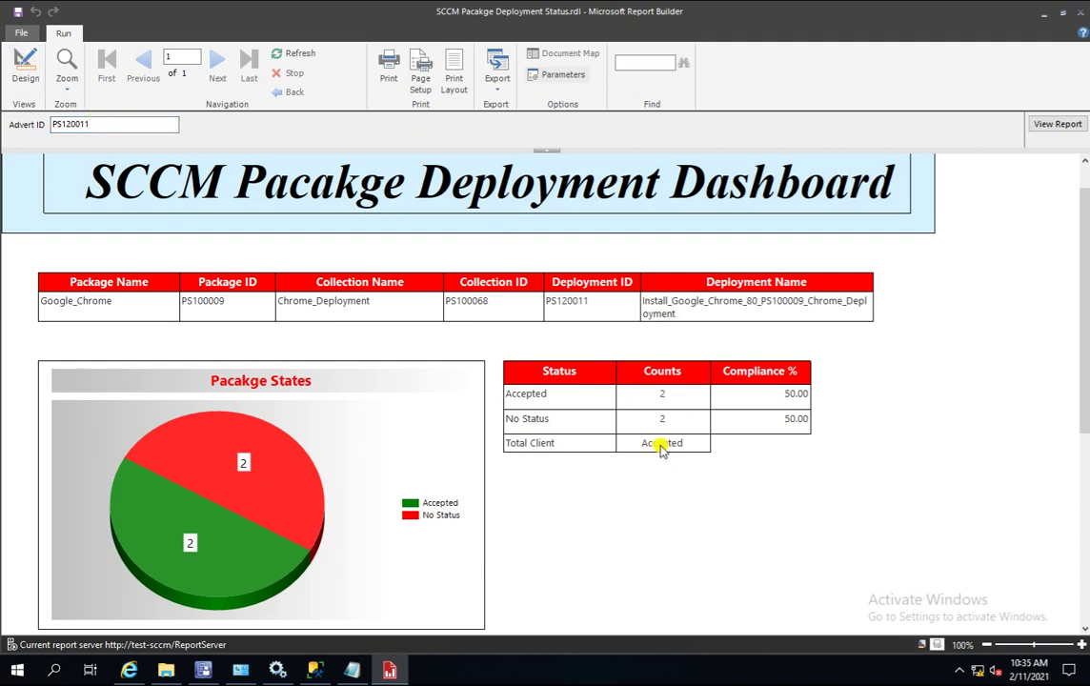
In the report design, change the Total Client cell of the package states table to show the total client count
click(34, 69)
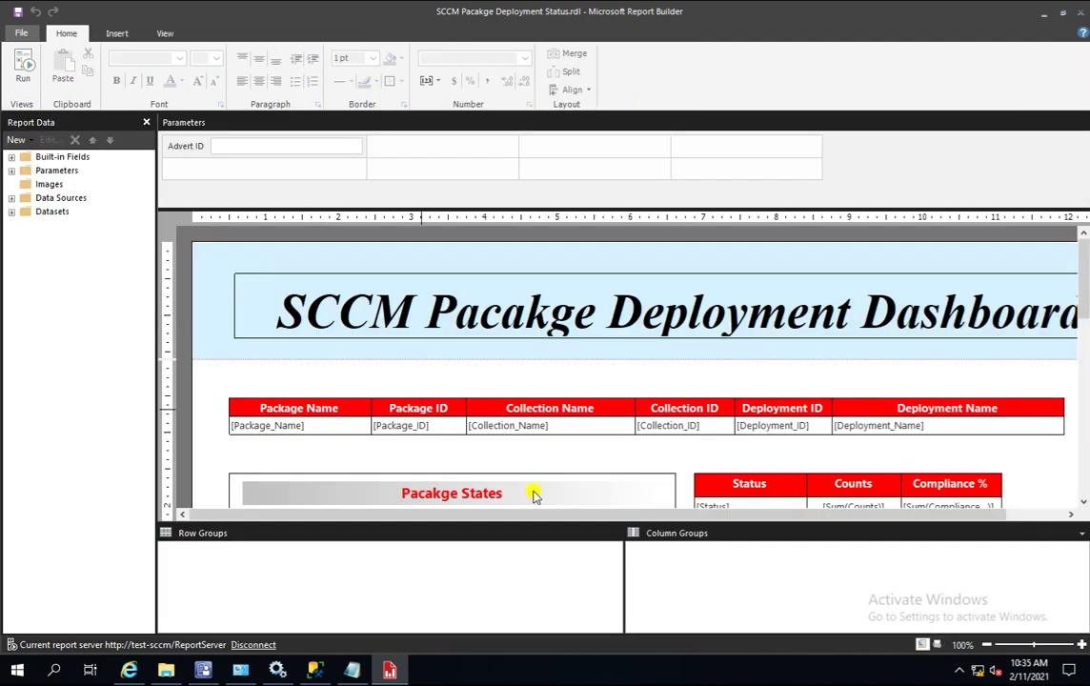
drag(1084, 310, 1085, 337)
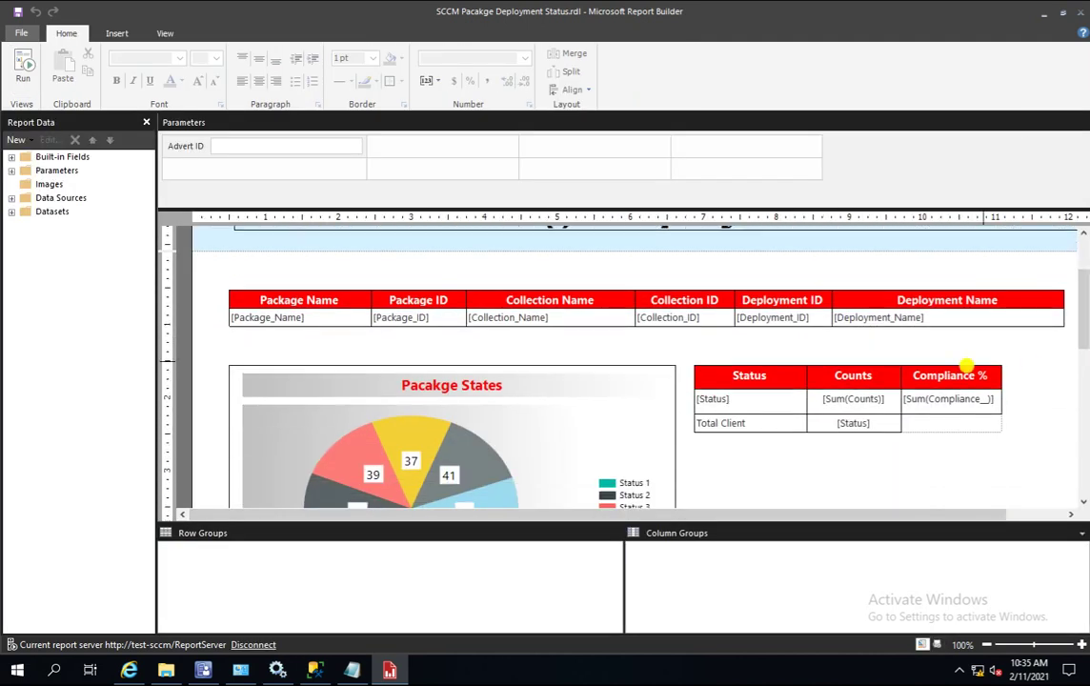
click(891, 423)
click(910, 452)
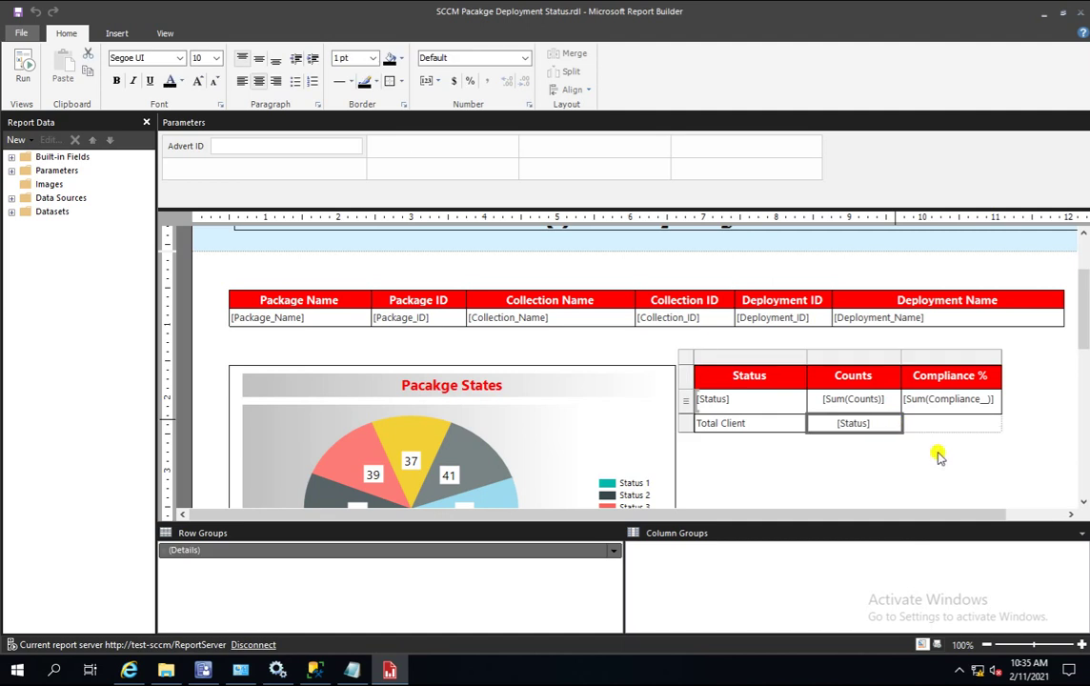
Run the report again for Advert ID PS120011, taking the ID from the Notepad note
click(23, 67)
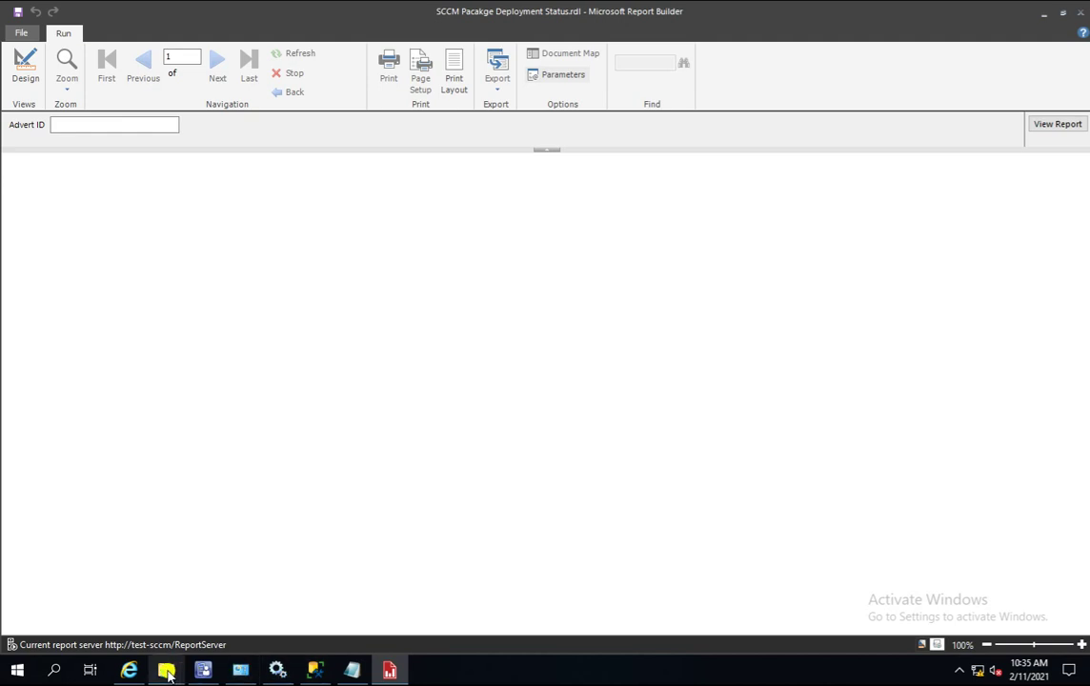
click(352, 670)
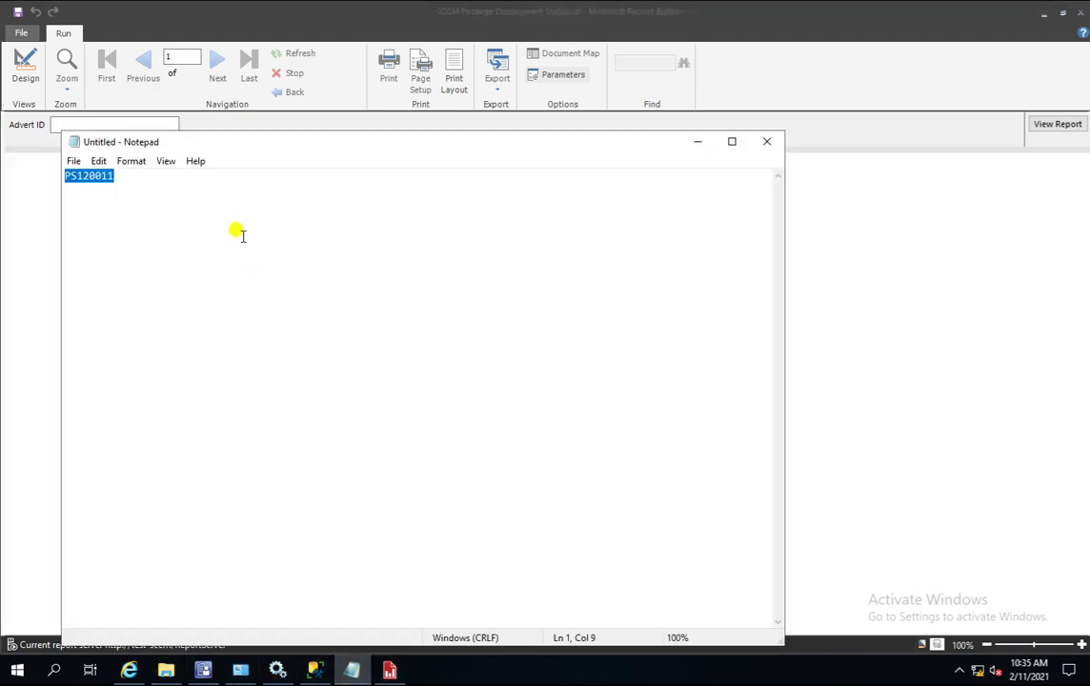
click(153, 124)
text(PS120011)
click(1057, 125)
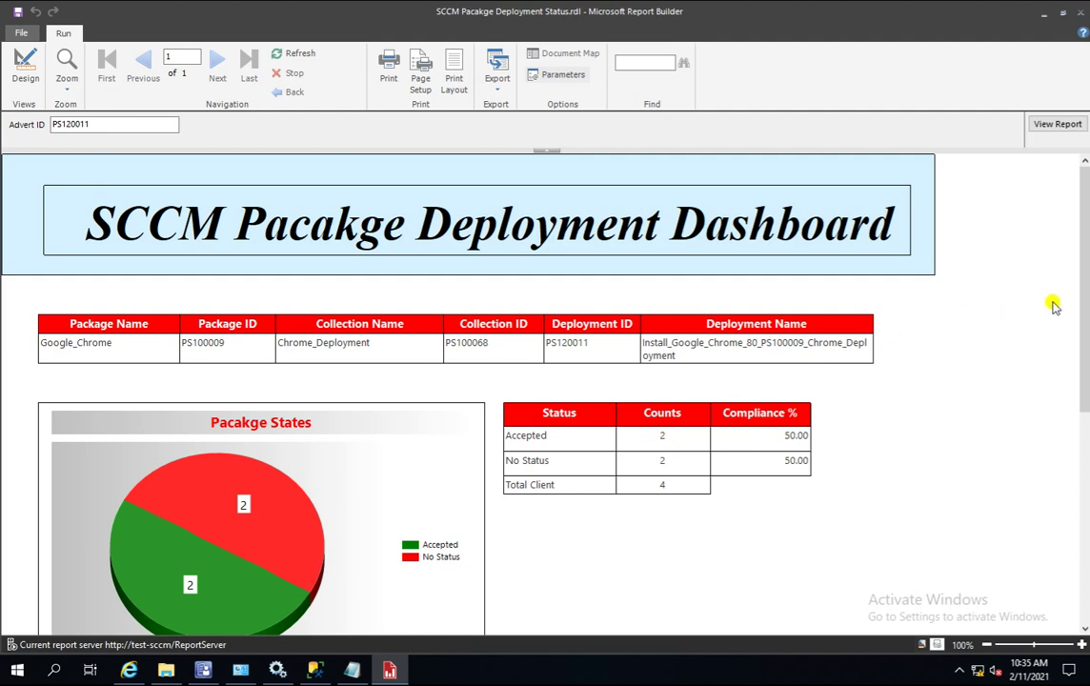
Review the rerun report's package states and package deployment status sections, including the Total Client rows
drag(1079, 303, 1081, 429)
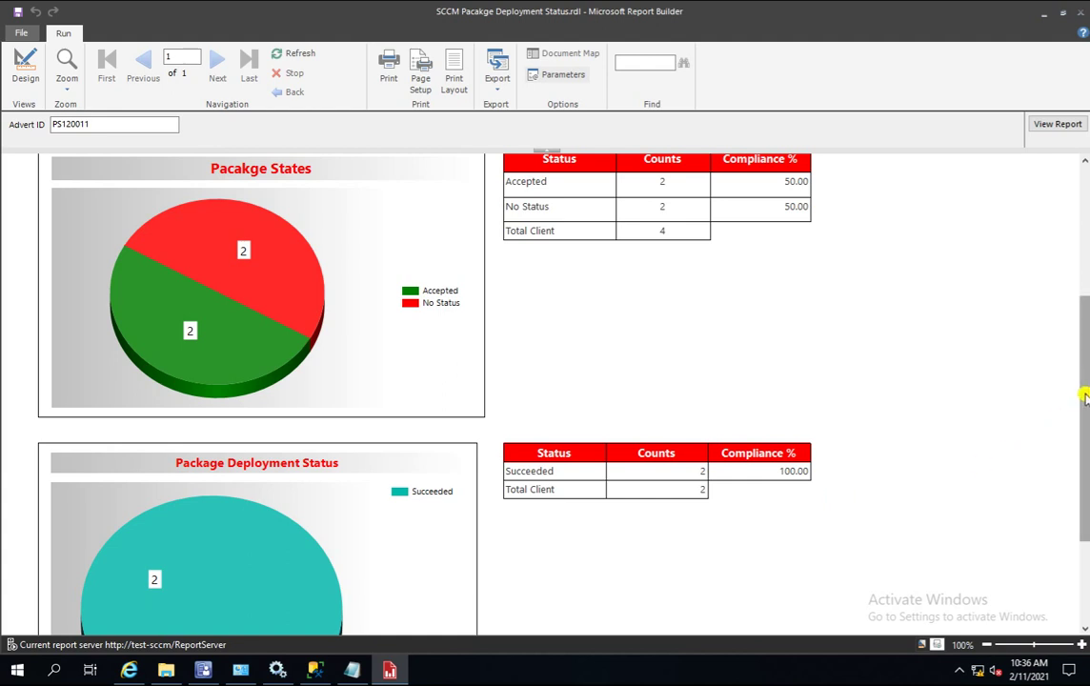
drag(1084, 384, 1082, 443)
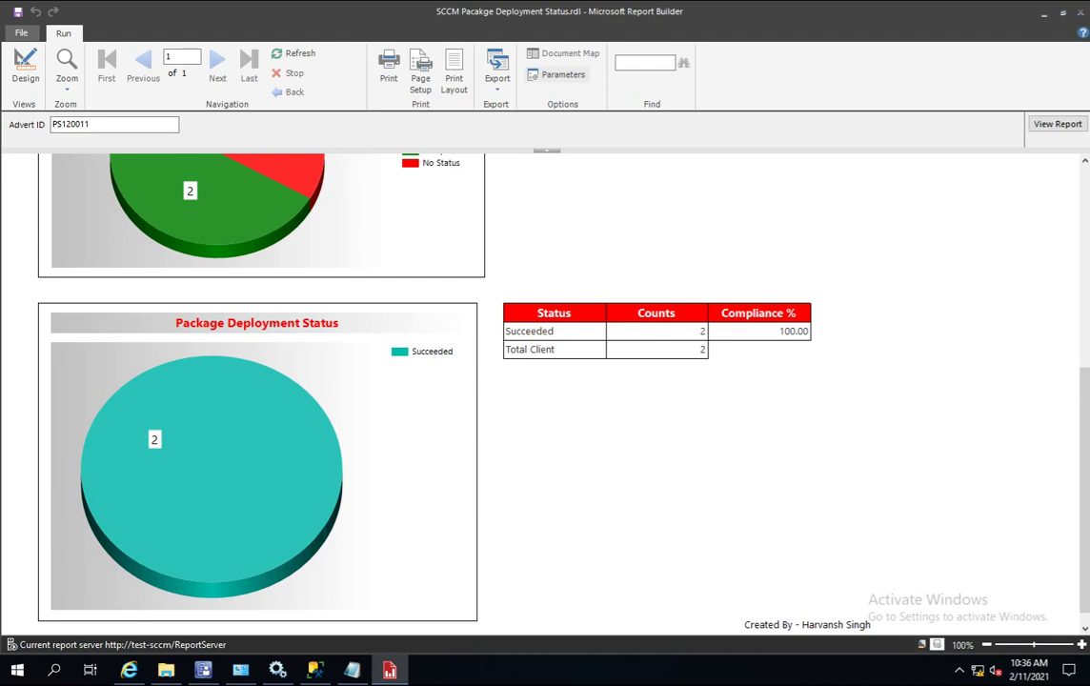
drag(1084, 401, 1081, 365)
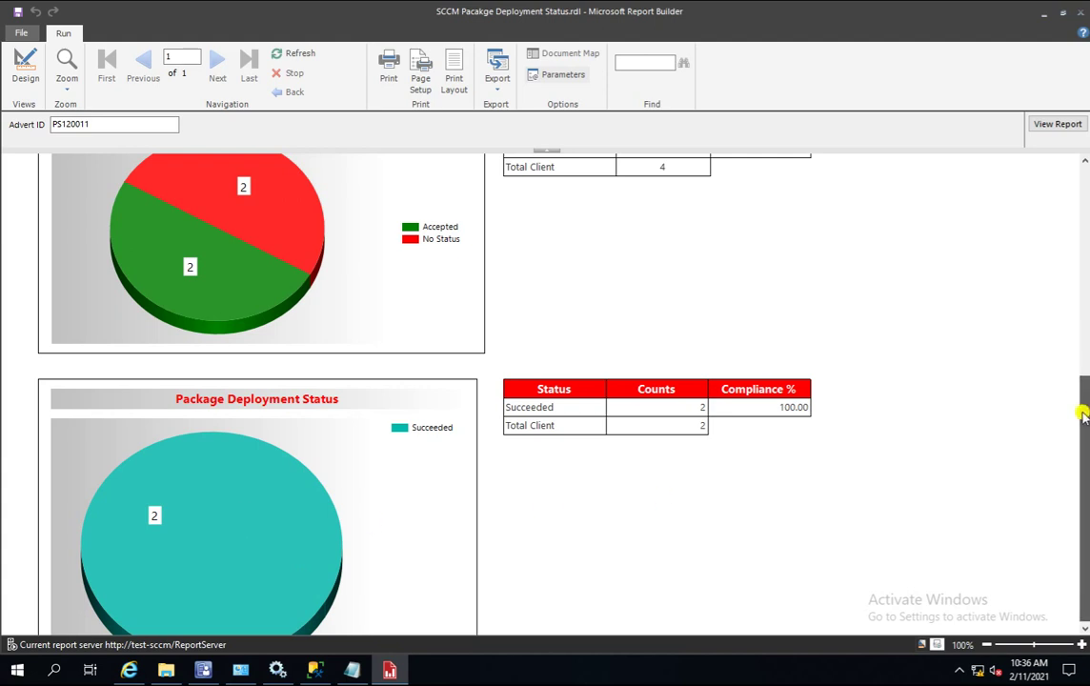
scroll(1077, 405, down, 2)
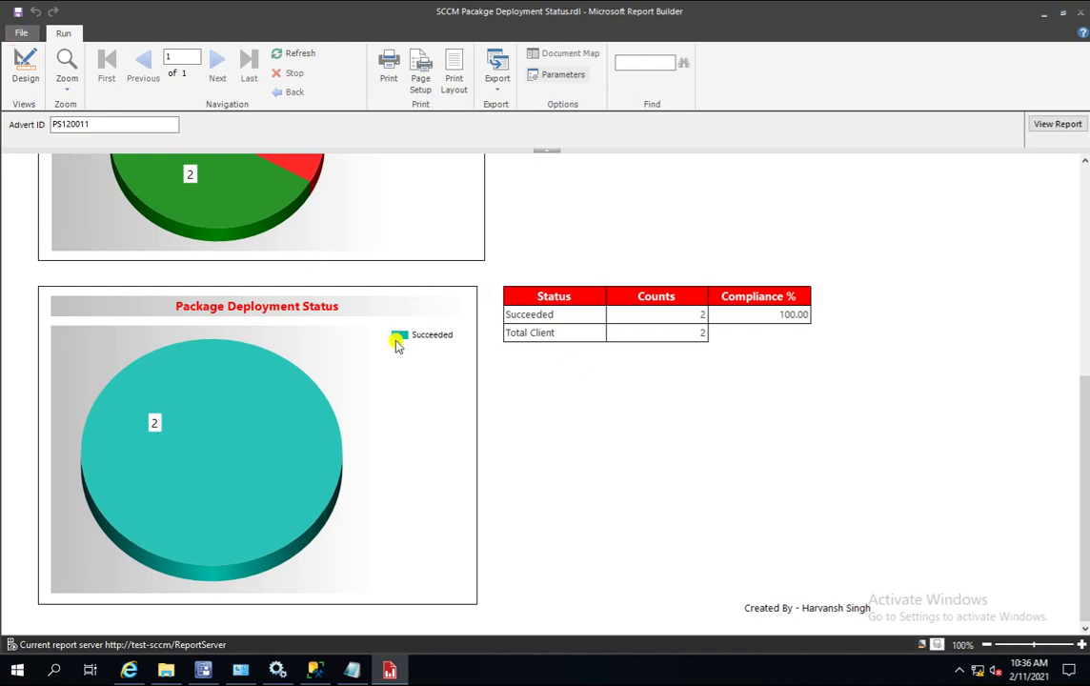
In the report design, move the Package Deployment Status chart's legend to the middle of the chart's right side
click(26, 68)
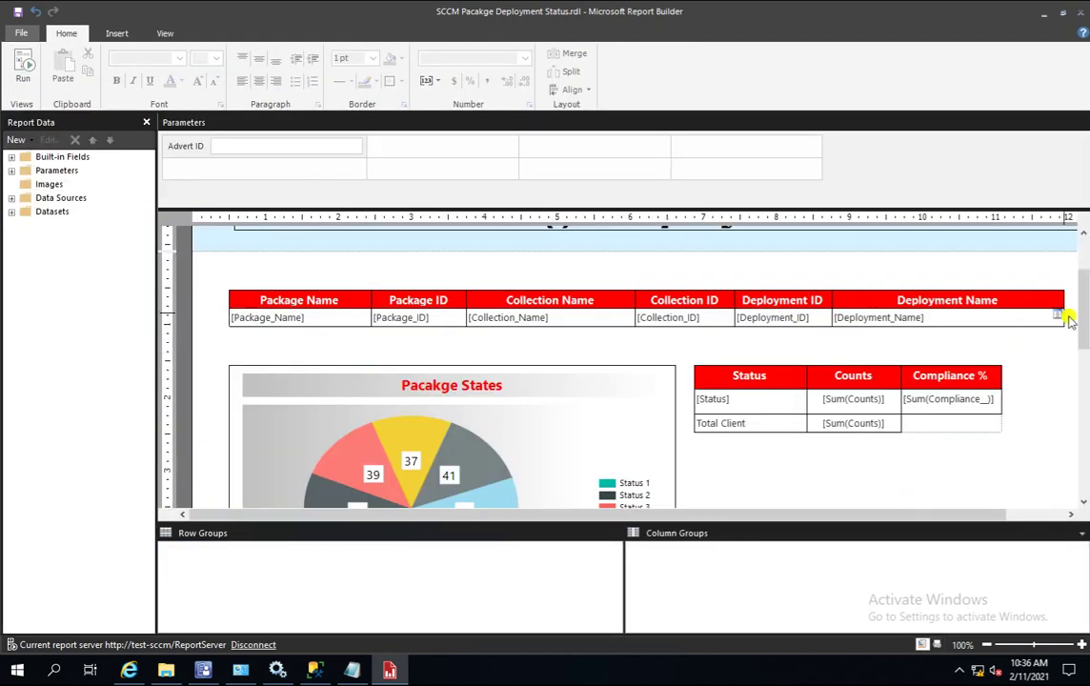
drag(1084, 329, 1078, 448)
click(608, 360)
right_click(608, 361)
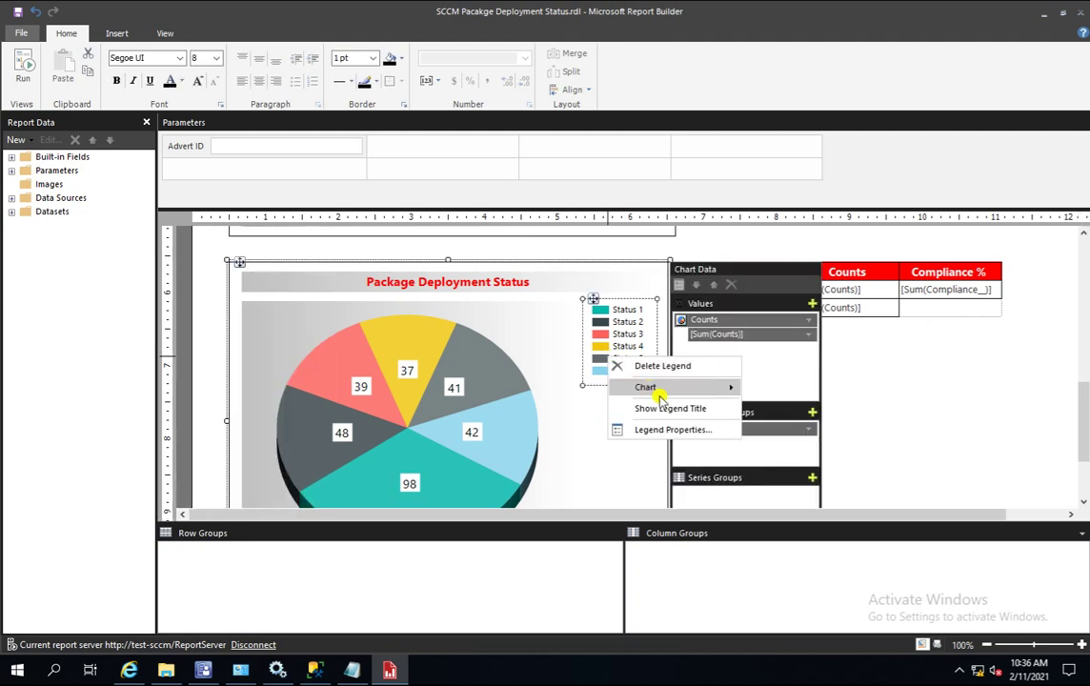
click(604, 365)
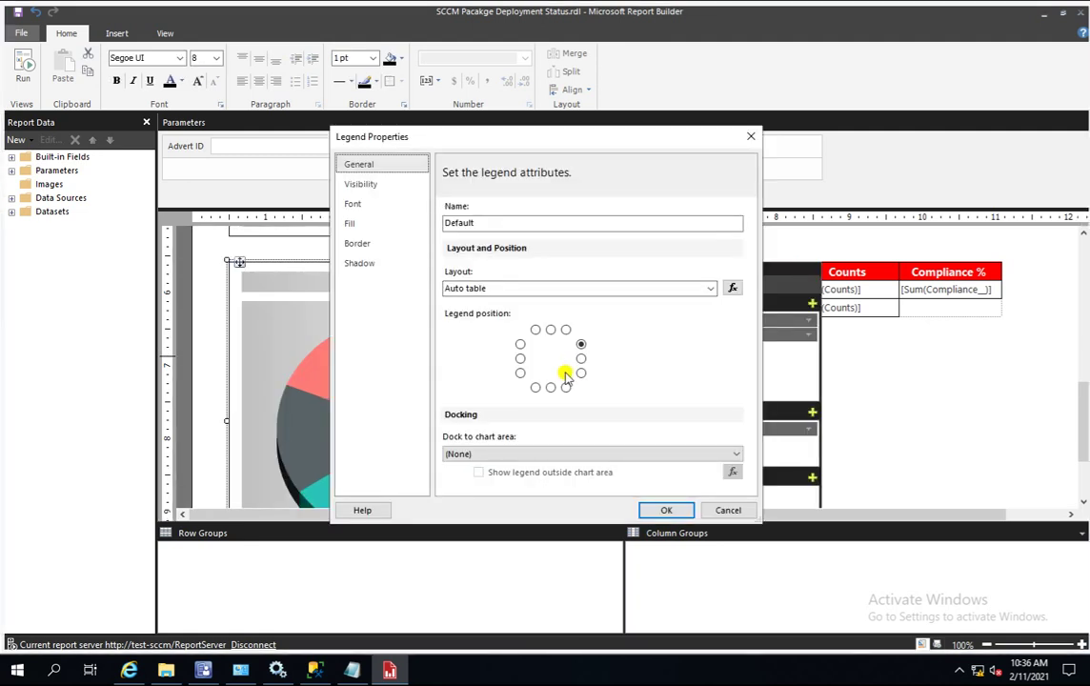
click(580, 360)
click(657, 511)
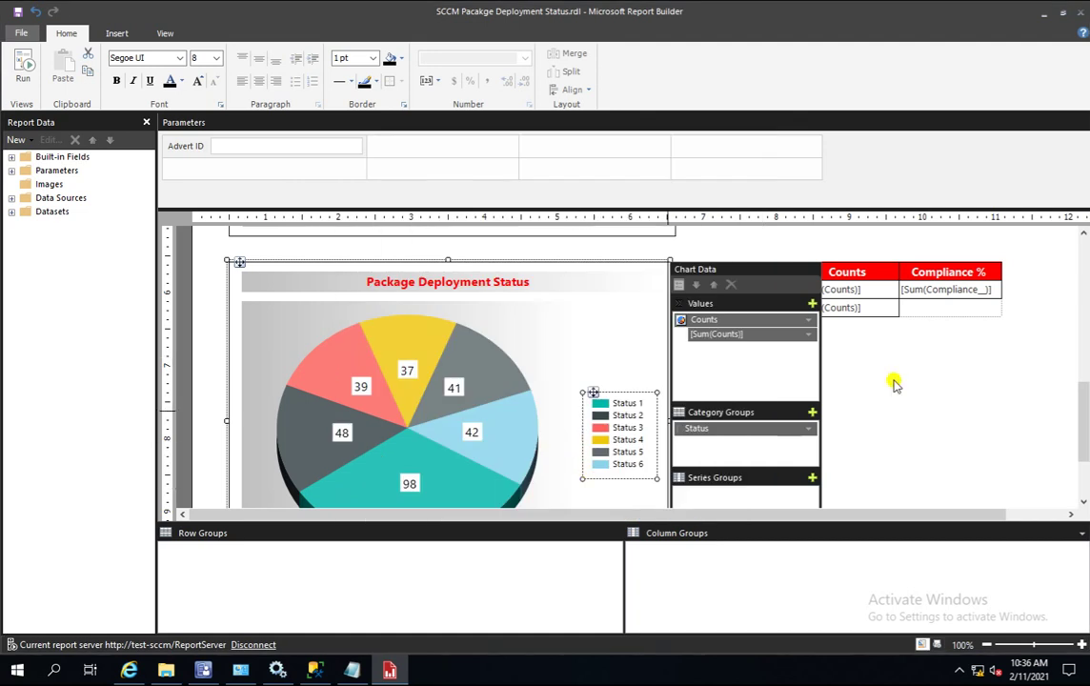
Run the report for Advert ID PS120011 and review the package states and package deployment status charts
click(21, 66)
click(137, 122)
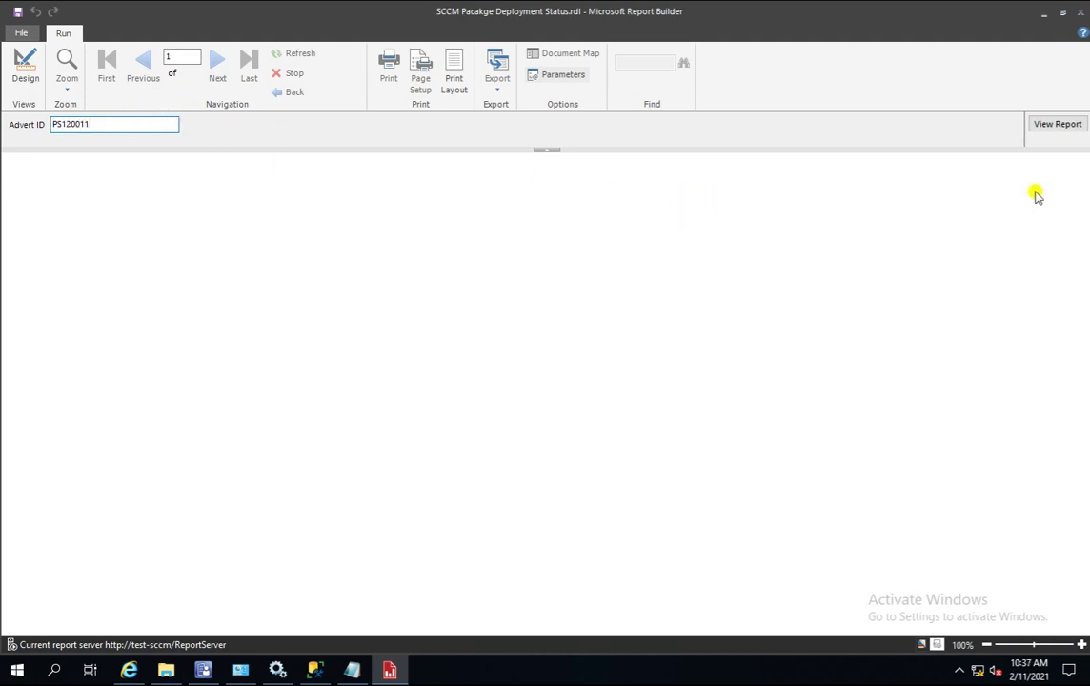
click(1053, 124)
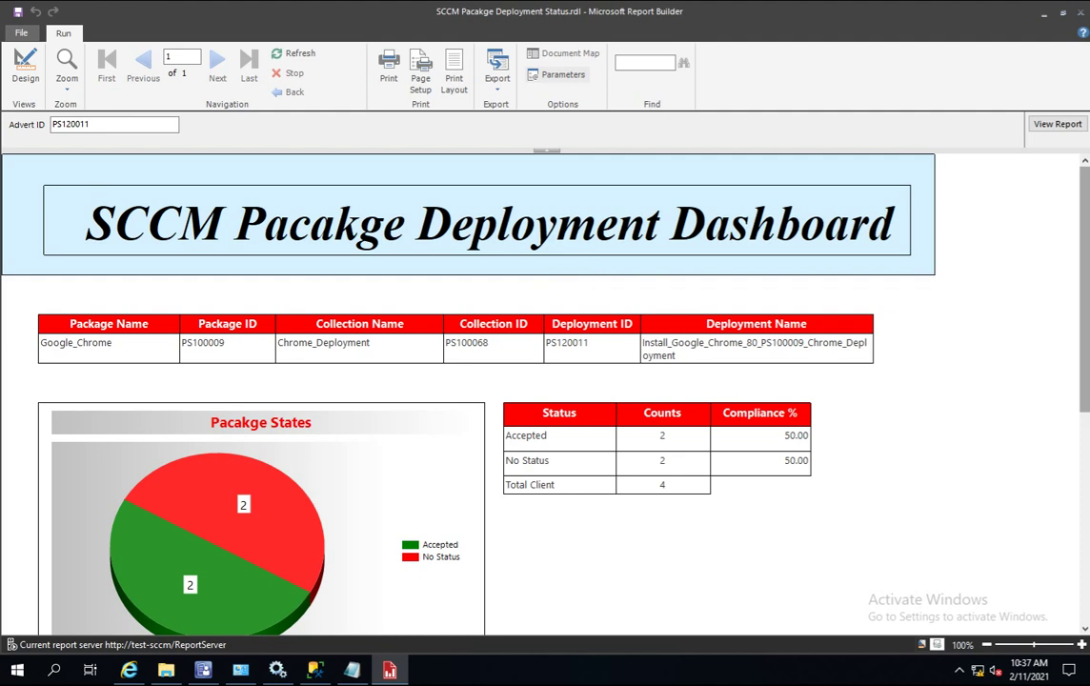
scroll(969, 333, down, 10)
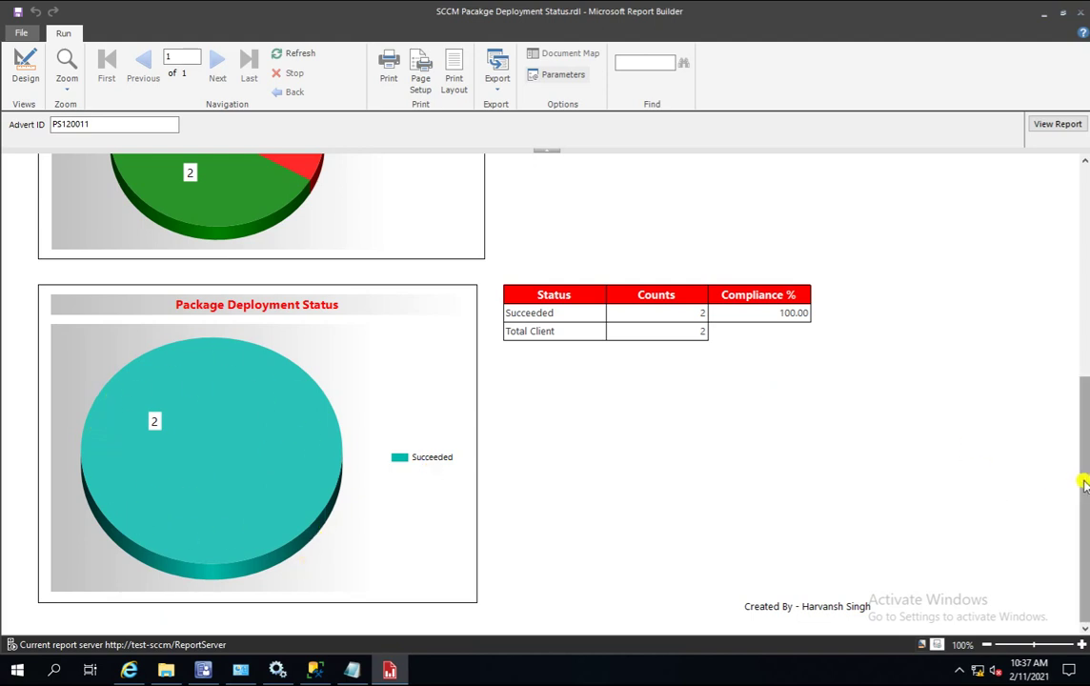
drag(1085, 484, 1085, 297)
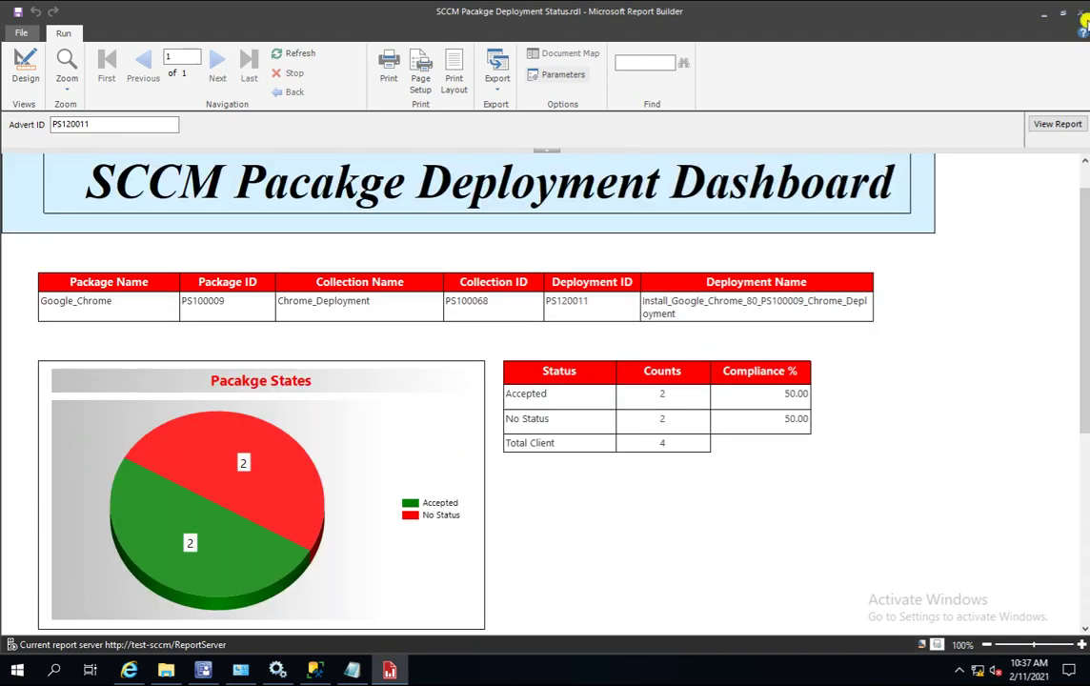
Close the report, saving the changes to SCCM Pacakge Deployment Status.rdl, and select its file in the SCCM Dashboard folder
click(1080, 13)
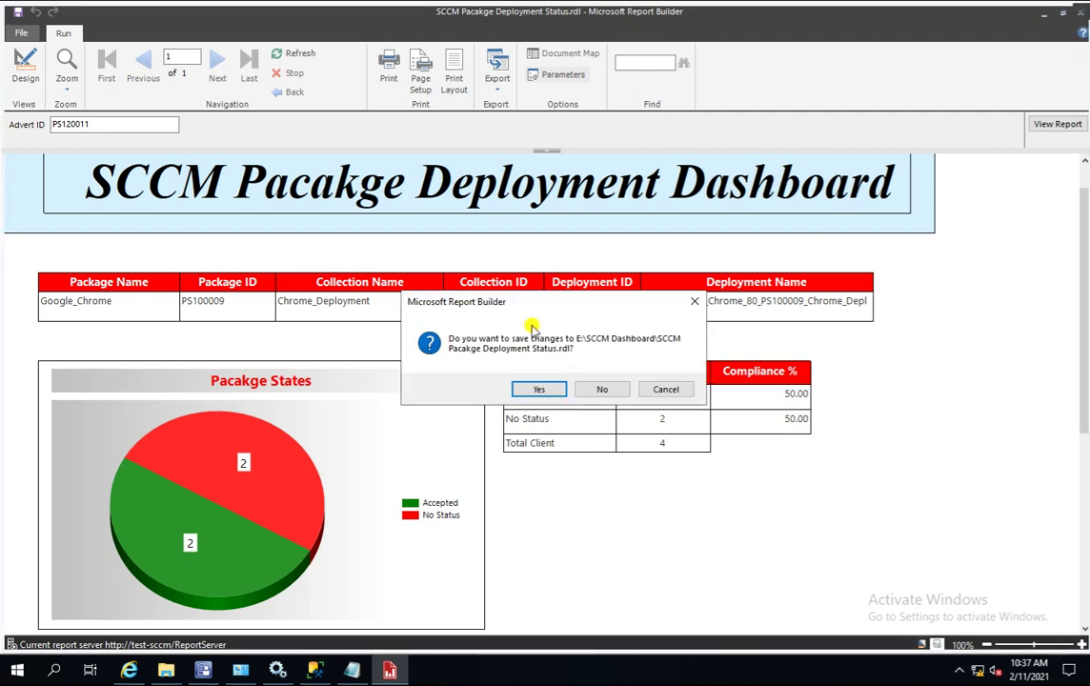
click(540, 390)
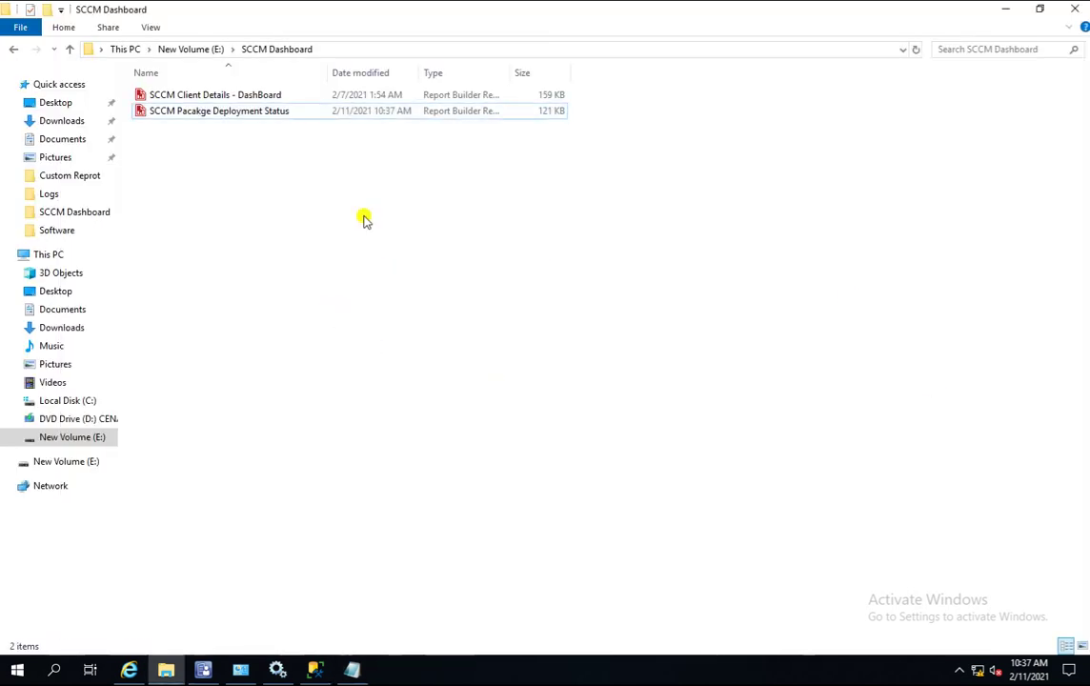
click(272, 114)
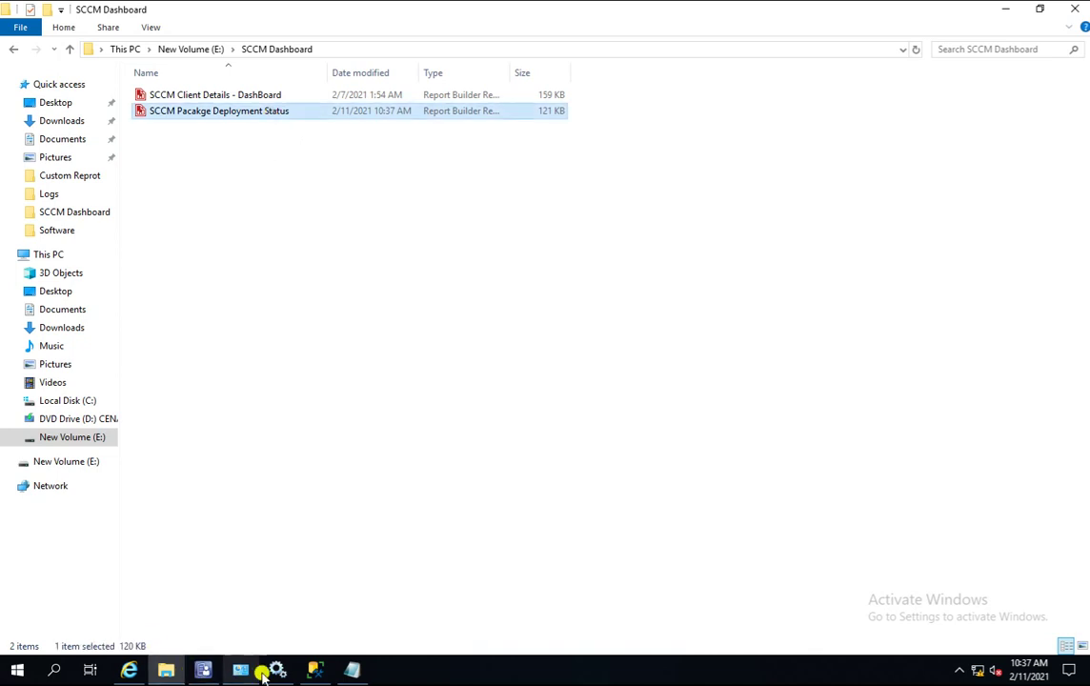
Switch to Internet Explorer, view the ConfigMgr_PS1 report folders in SQL Server Reporting Services, and return to the SCCM Dashboard folder
click(135, 671)
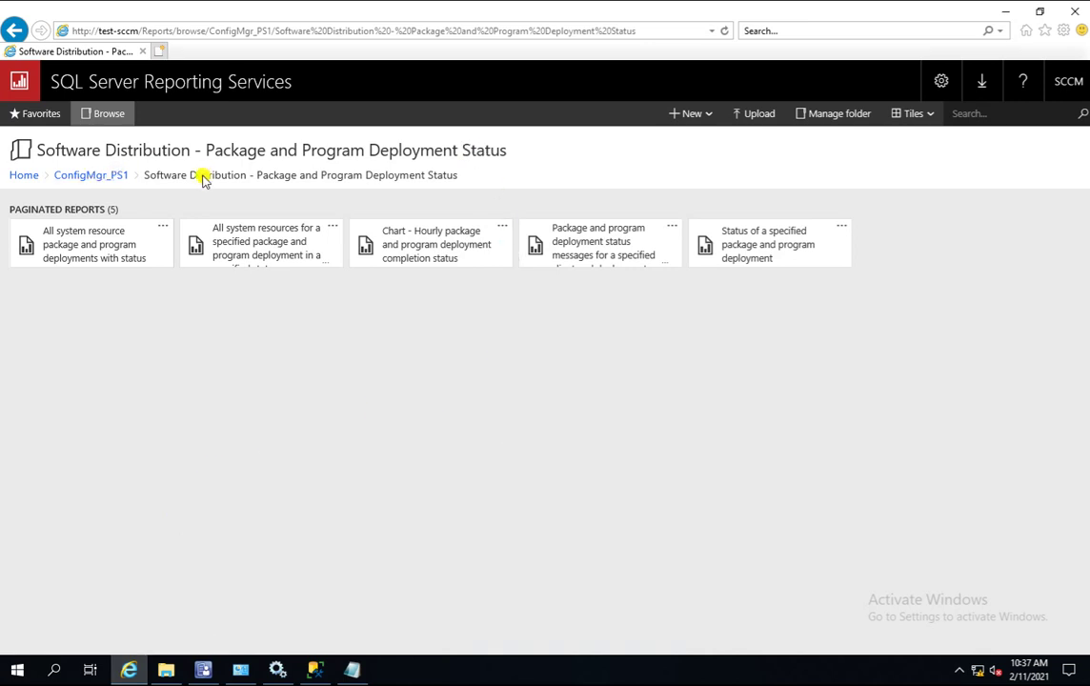
click(109, 175)
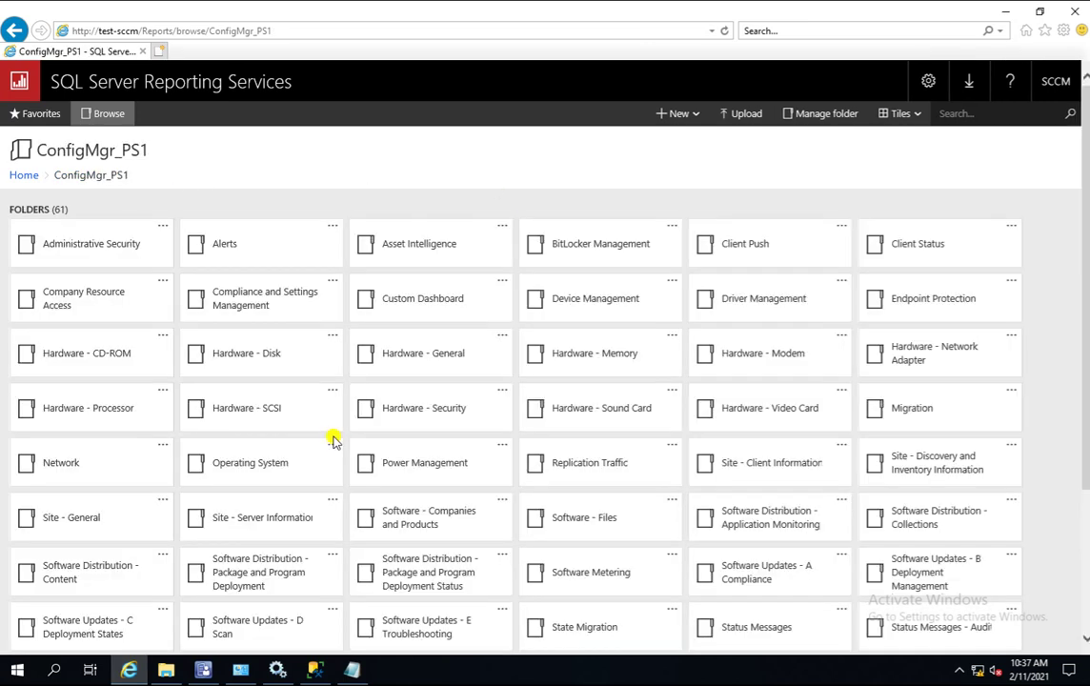
click(1005, 12)
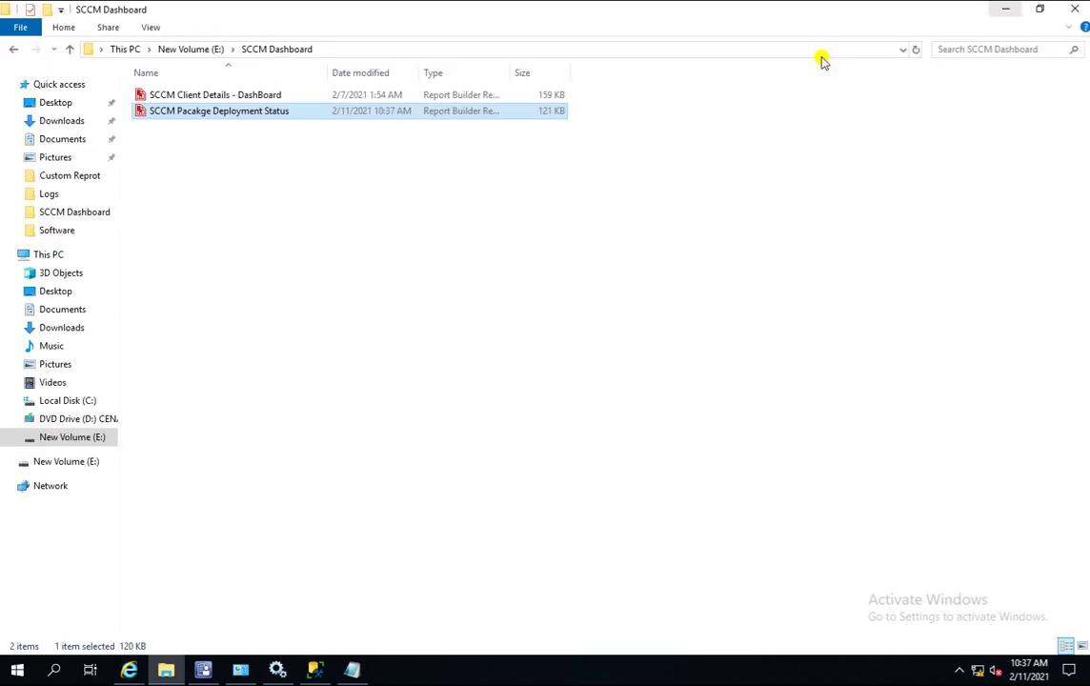
Reopen the SCCM Pacakge Deployment Status report in Report Builder and delete its Prod_DataBase data source
right_click(209, 115)
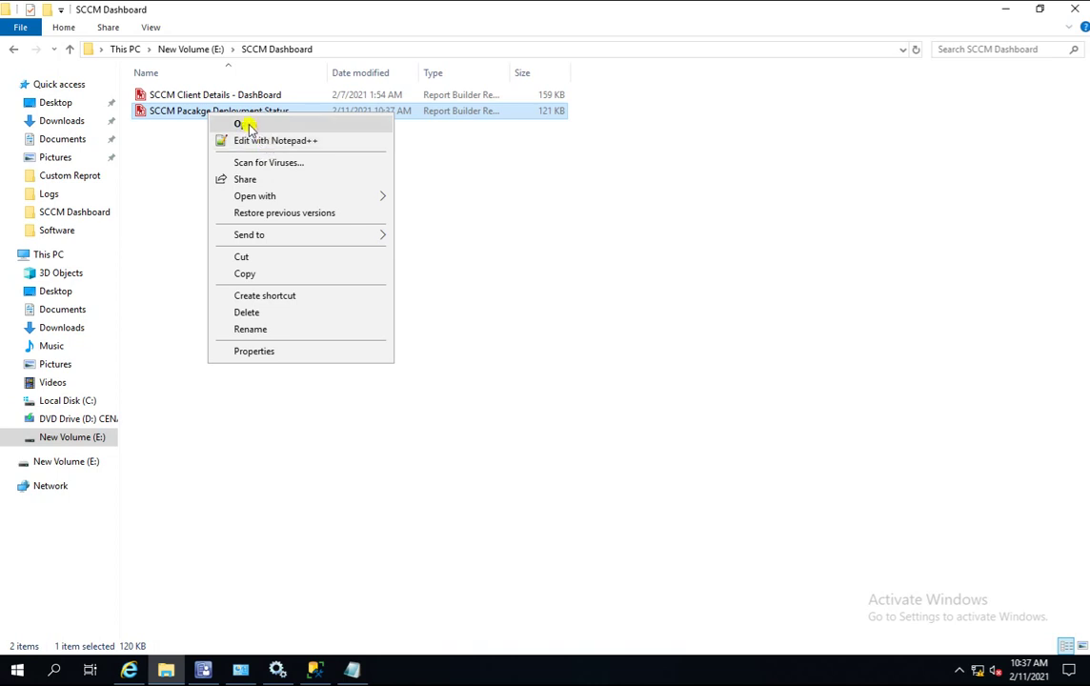
double_click(175, 111)
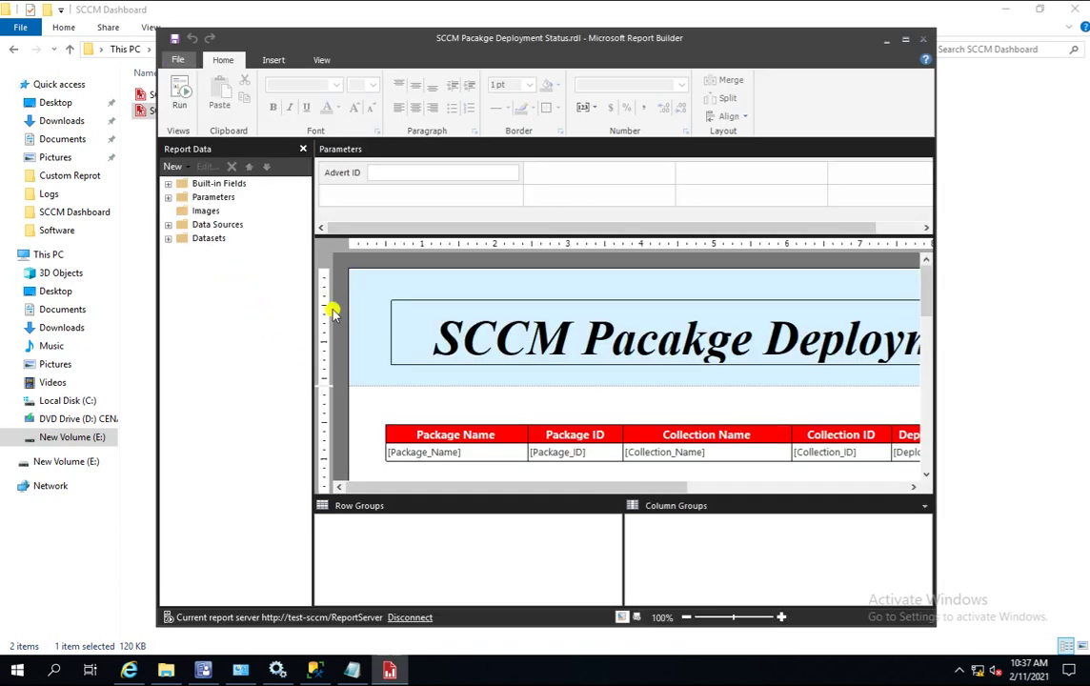
click(168, 225)
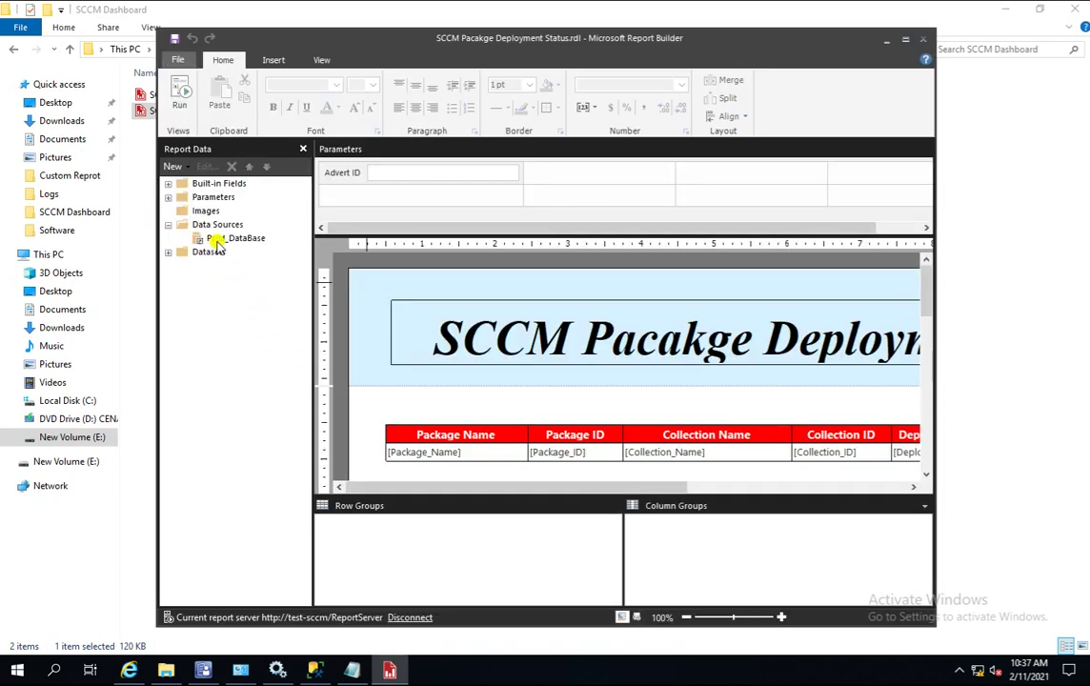
click(222, 240)
right_click(220, 239)
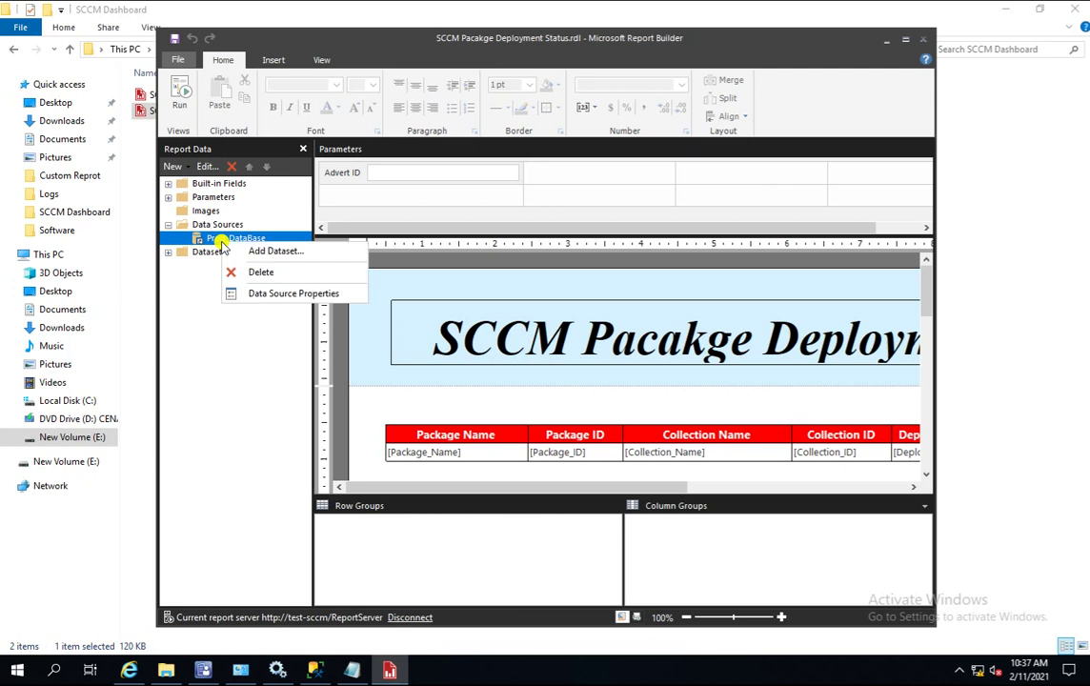
click(260, 271)
click(607, 397)
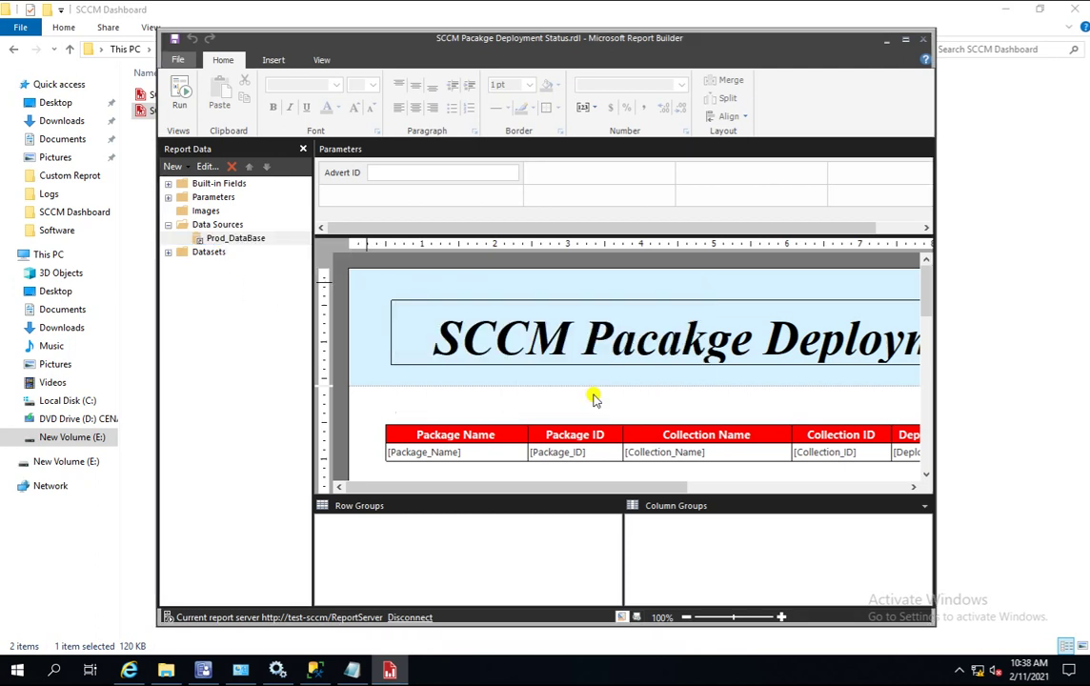
Add a data source using the shared ConfigMgr_PS1 connection {5C6358F2-4BB6-4a1b-A16E-8D96795D8602}, testing the connection before accepting it
right_click(234, 223)
click(274, 233)
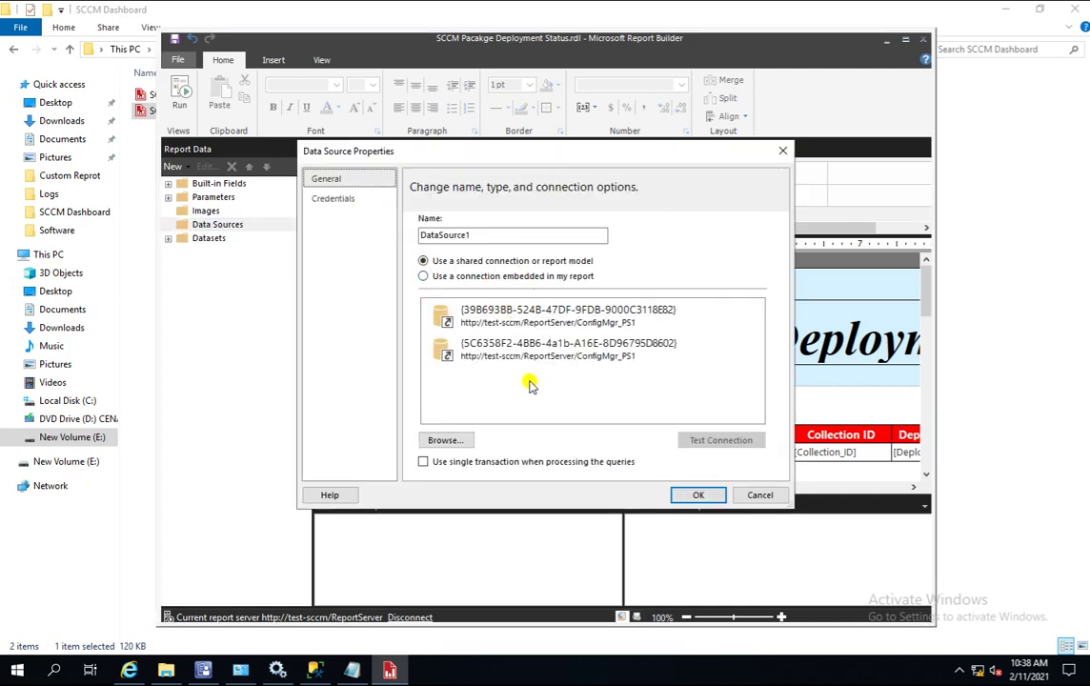
click(519, 355)
click(747, 441)
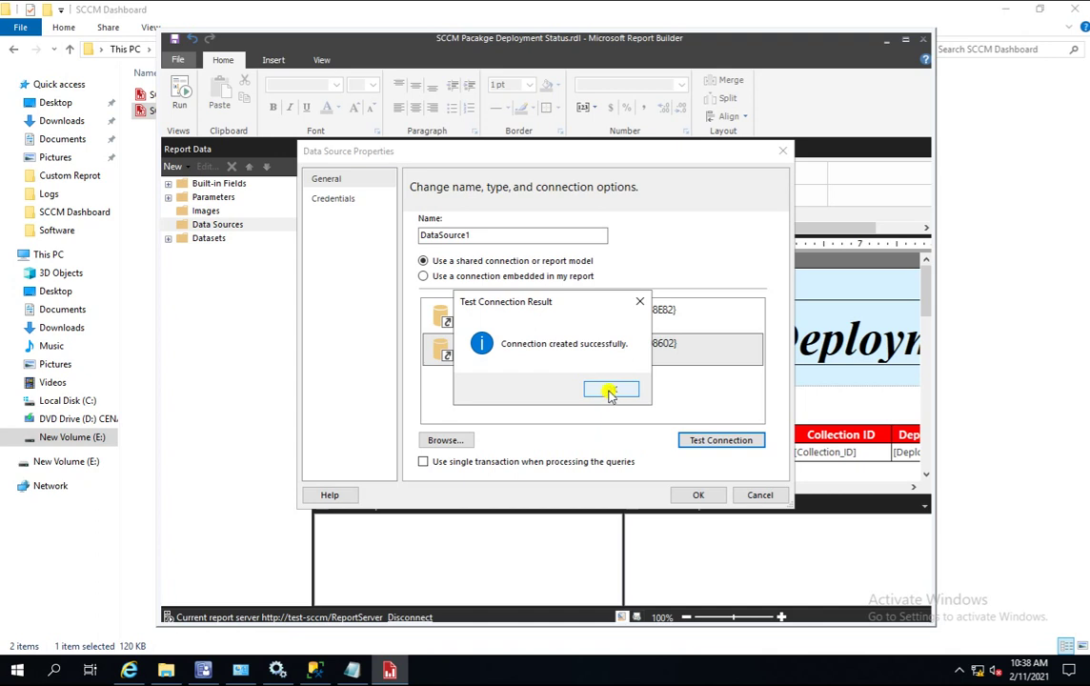
click(610, 391)
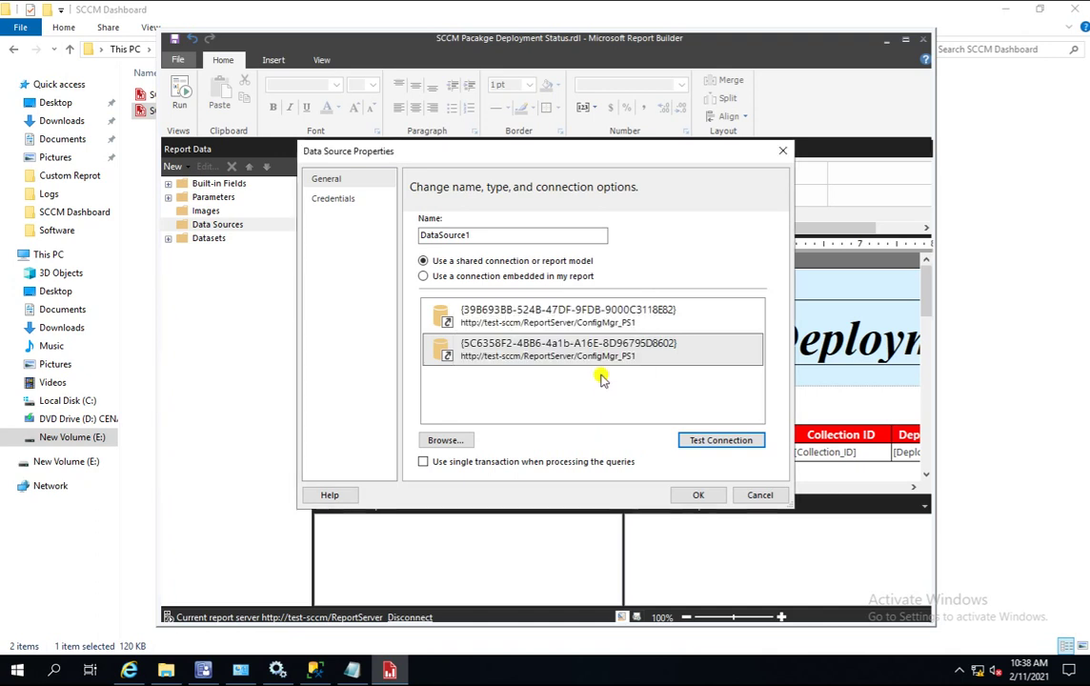
click(699, 495)
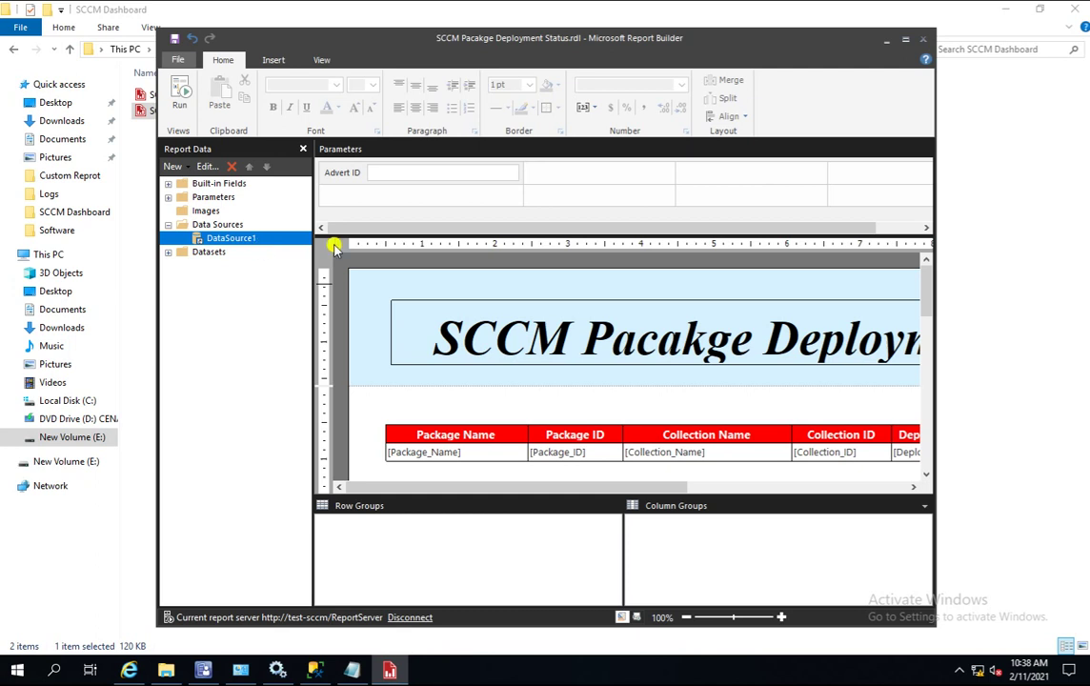
Expand the report's datasets and try to run the report with the newly added data source
click(167, 253)
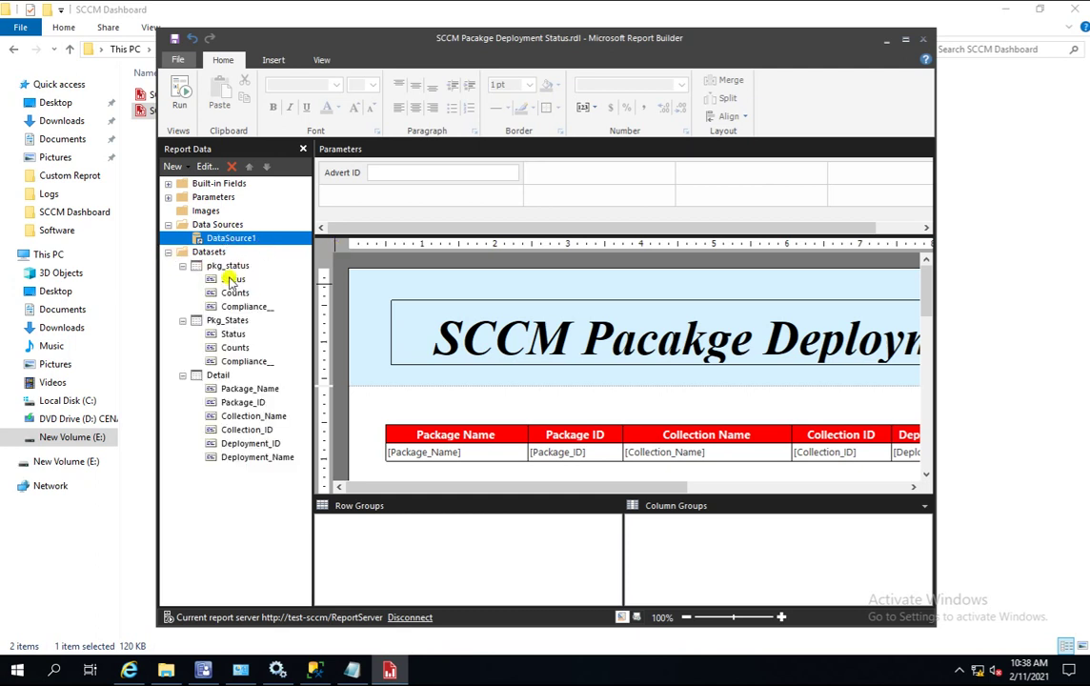
click(228, 267)
right_click(263, 269)
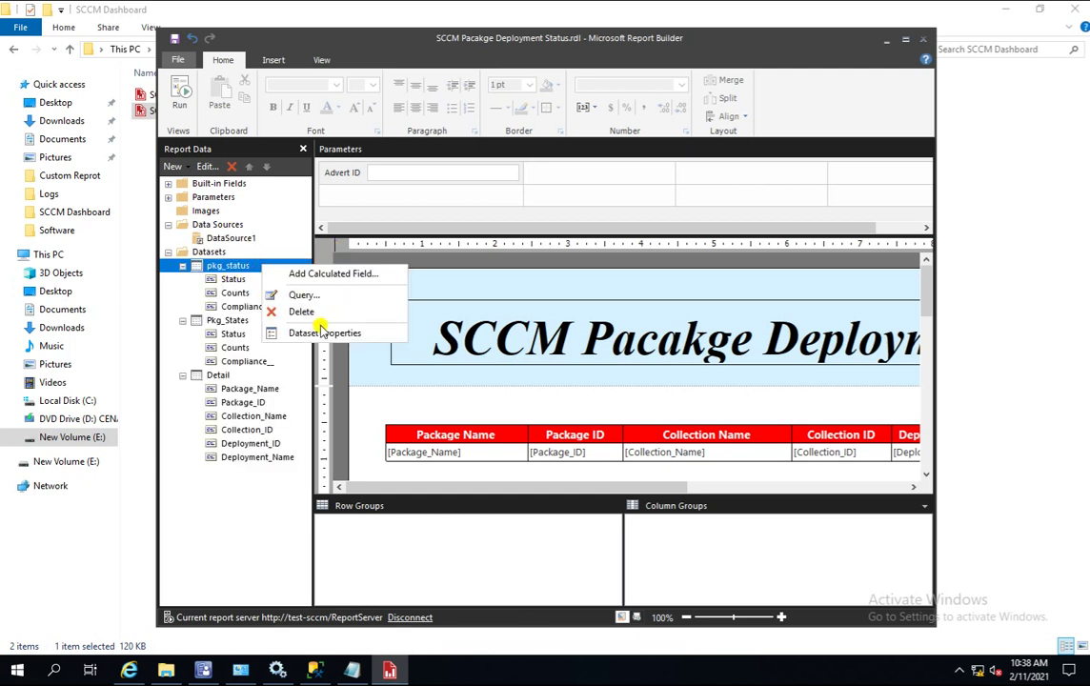
click(264, 504)
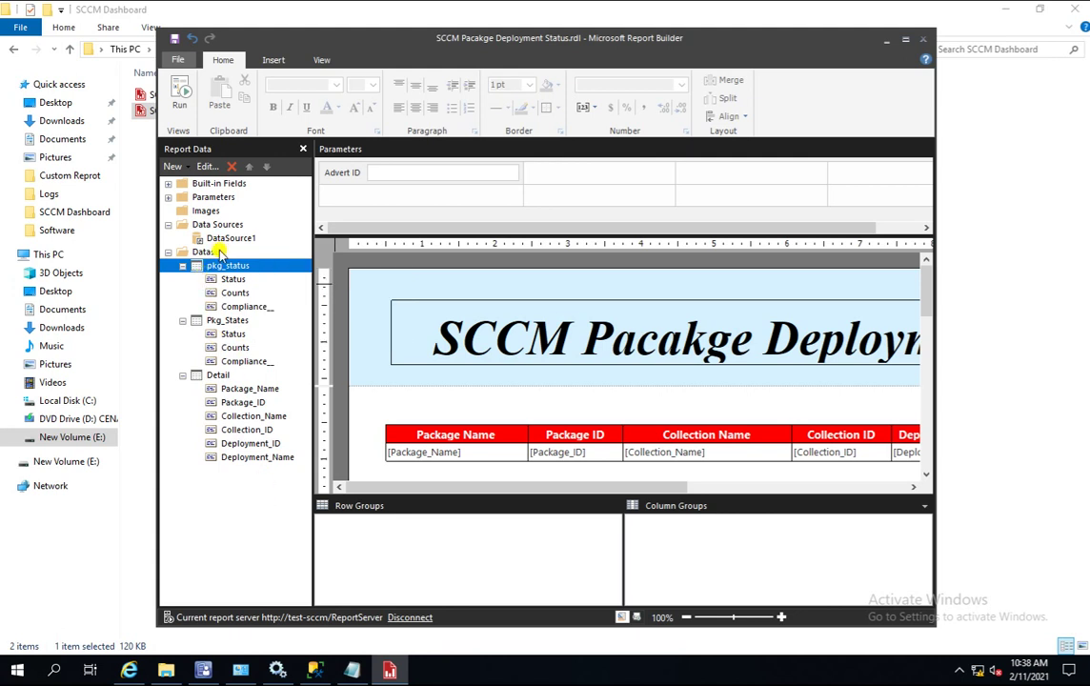
click(179, 99)
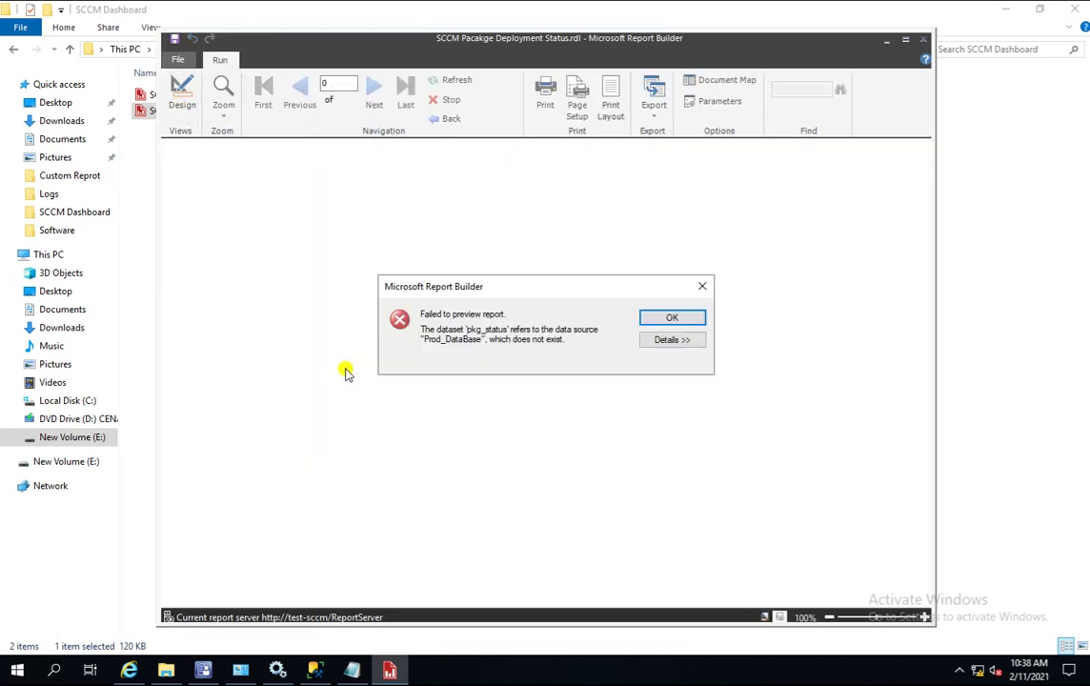
click(672, 317)
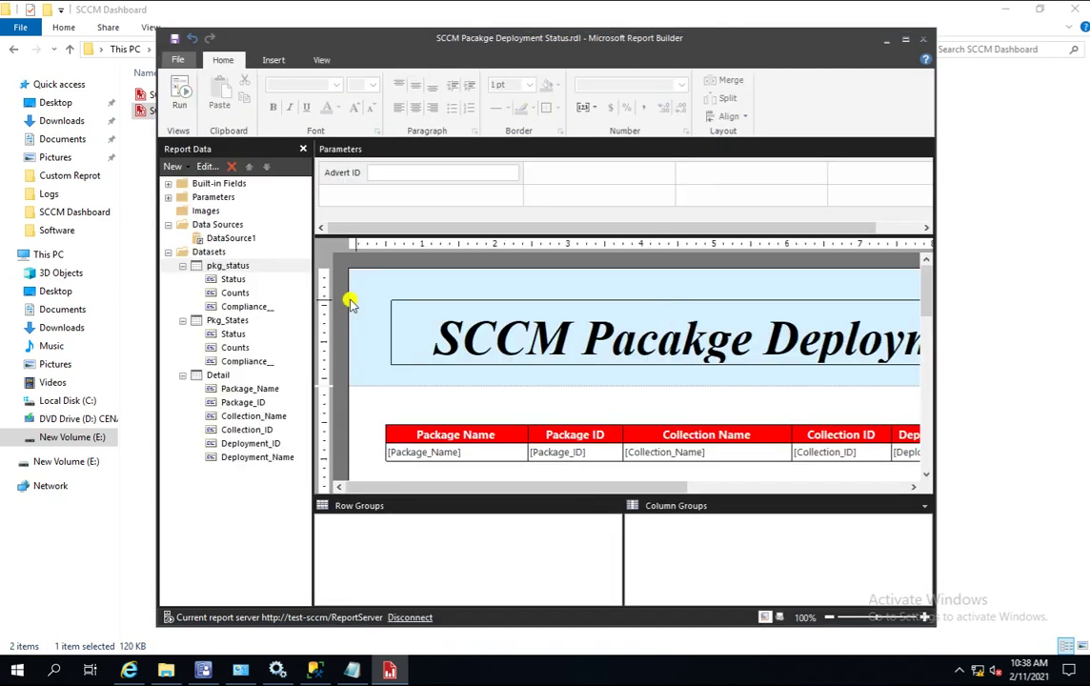
Set the pkg_status dataset's data source to DataSource1
right_click(256, 268)
click(303, 330)
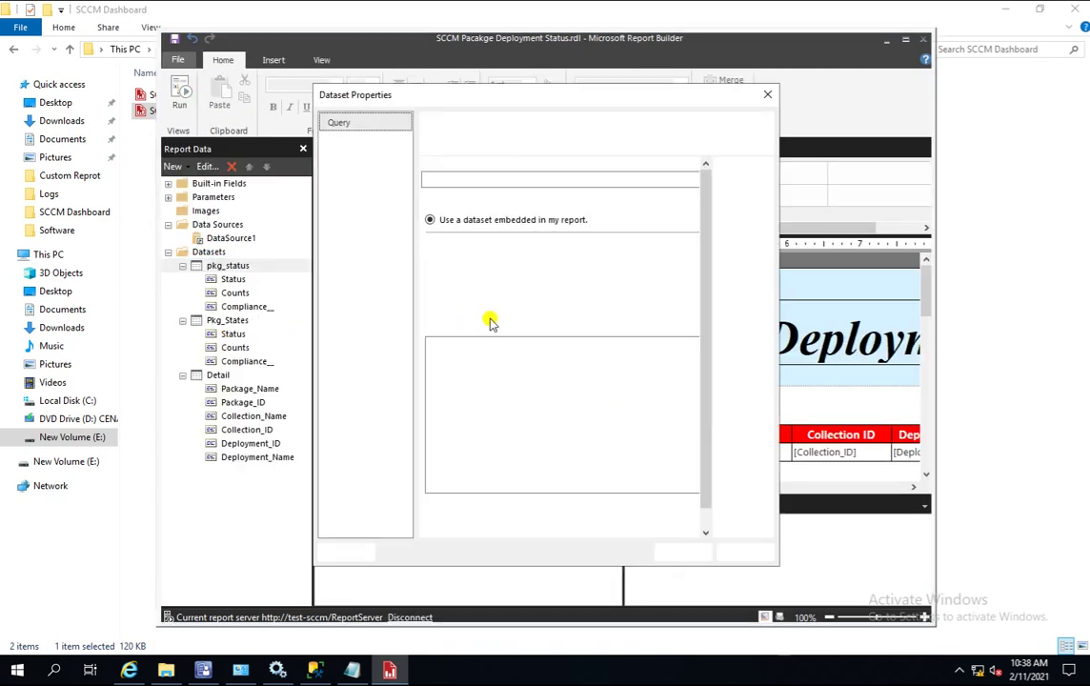
click(483, 264)
click(482, 277)
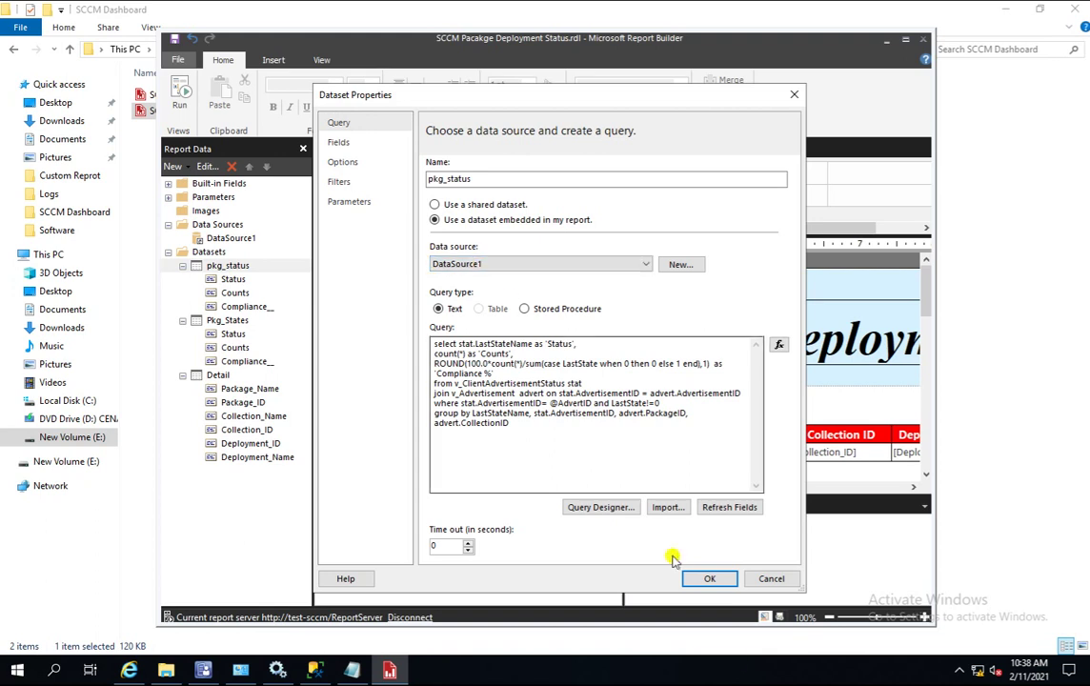
click(714, 581)
Set the Pkg_States dataset's data source to DataSource1
right_click(226, 321)
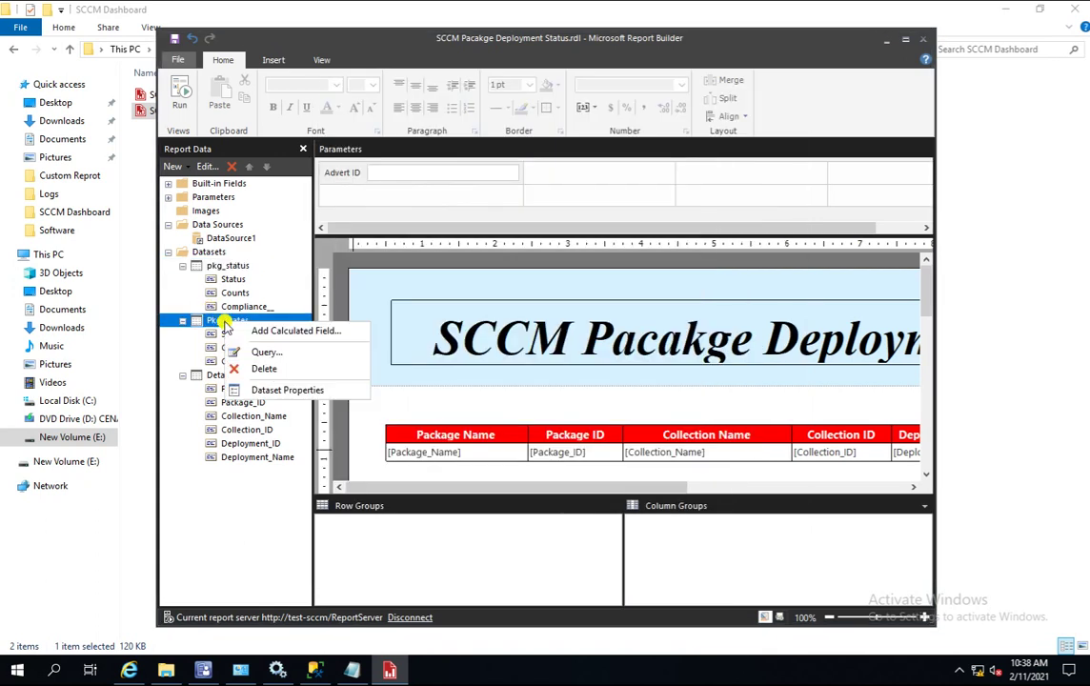
click(282, 390)
click(483, 264)
click(476, 276)
click(709, 579)
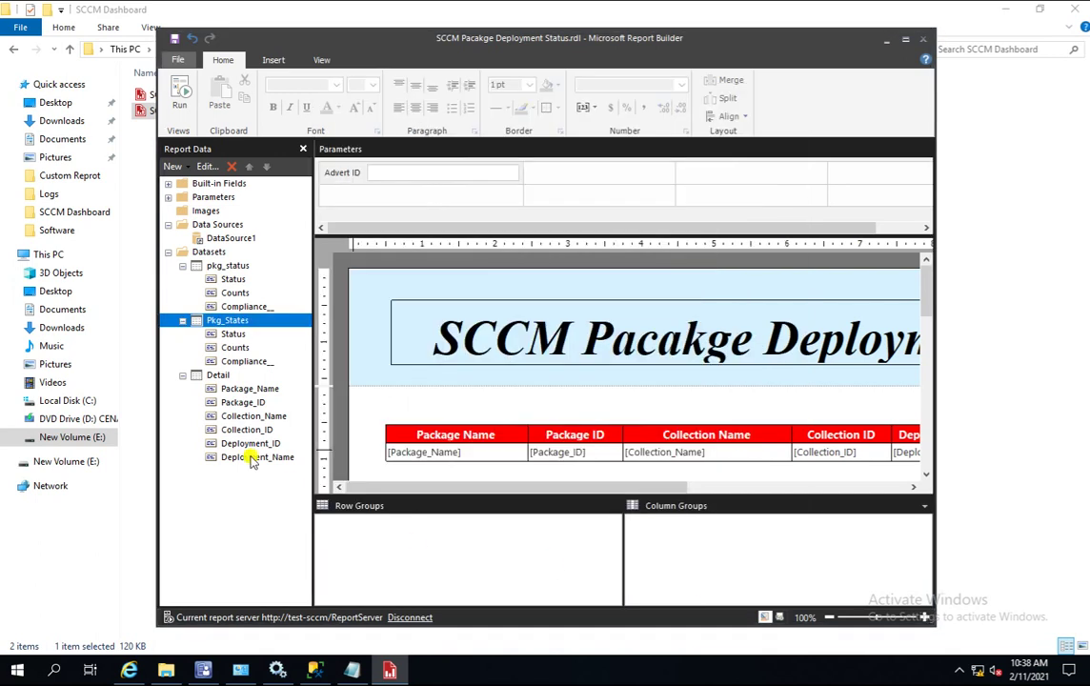
Set the Detail dataset's data source to DataSource1
right_click(217, 377)
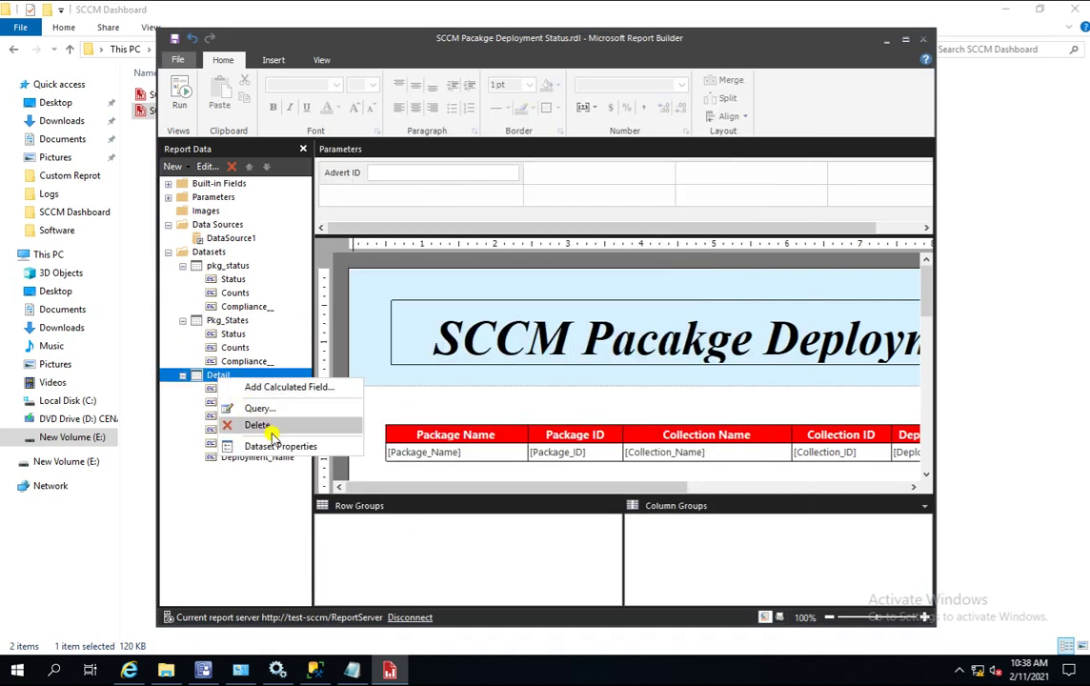
click(274, 444)
click(482, 264)
click(481, 276)
click(707, 577)
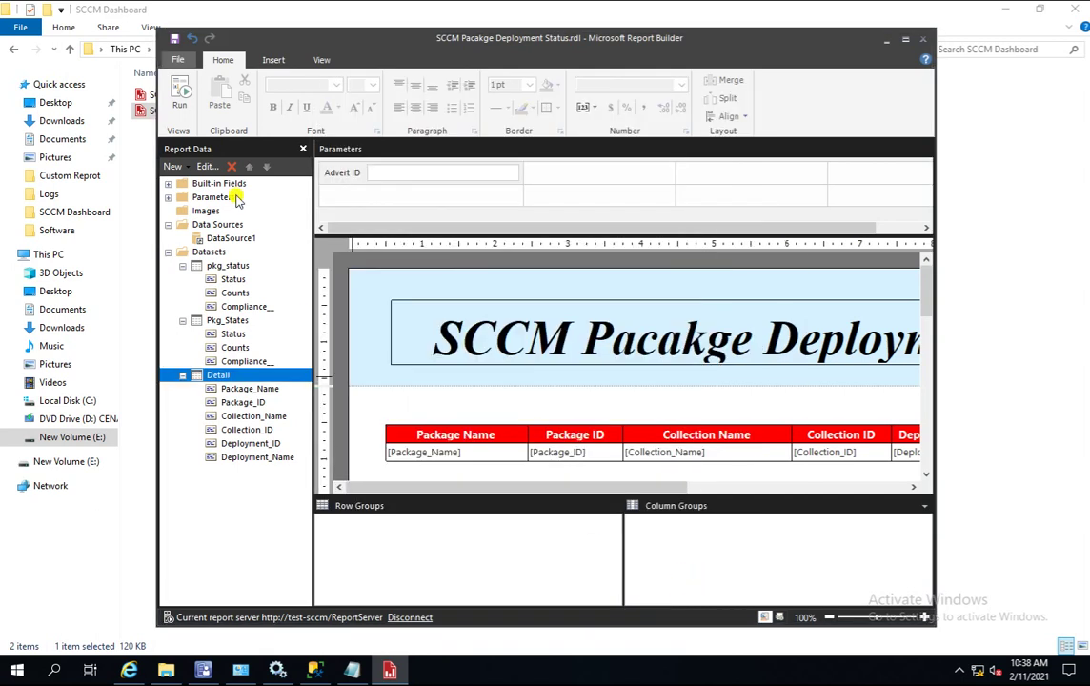
Run the report for Advert ID PS120011 and examine the full dashboard in a maximized window
click(180, 93)
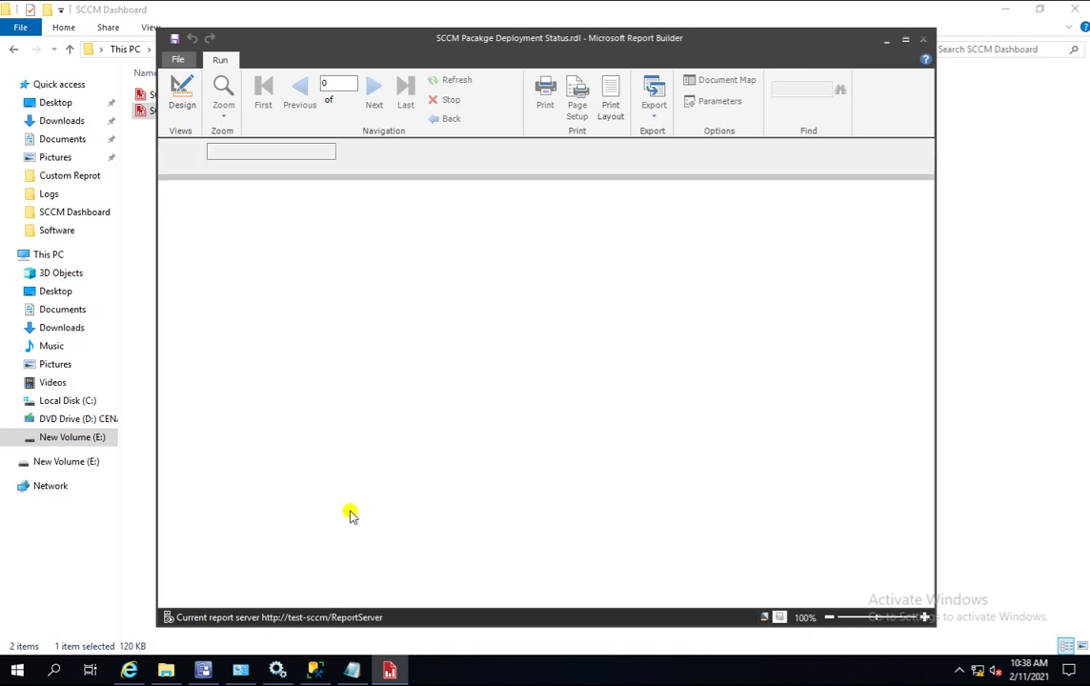
click(256, 149)
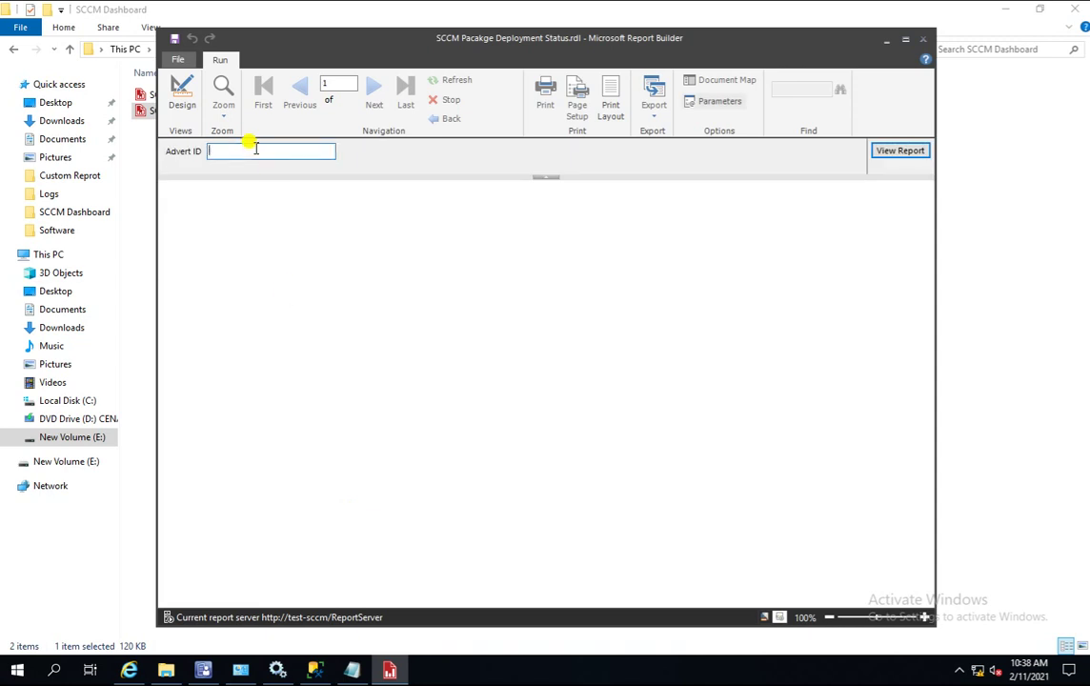
click(896, 150)
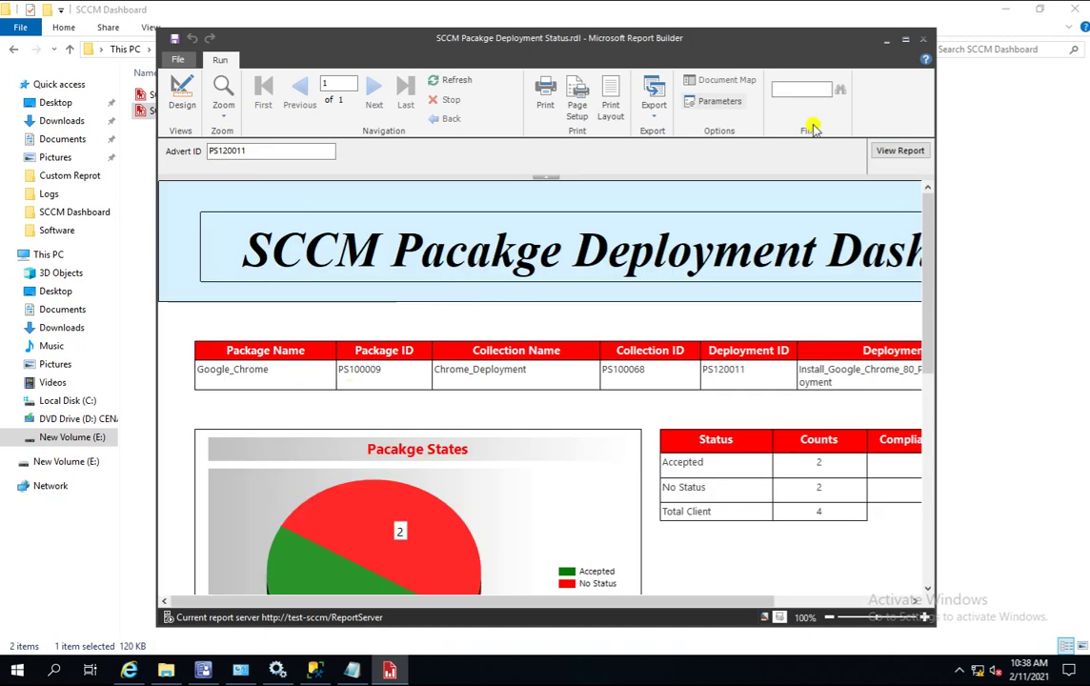
click(905, 39)
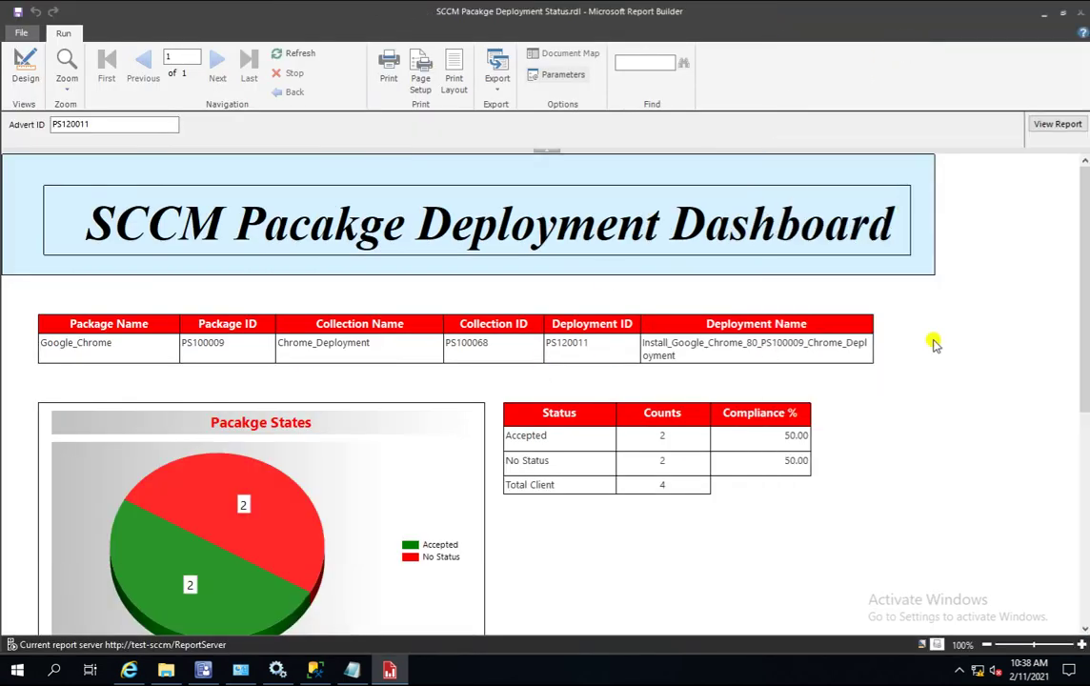
drag(1083, 261, 1084, 476)
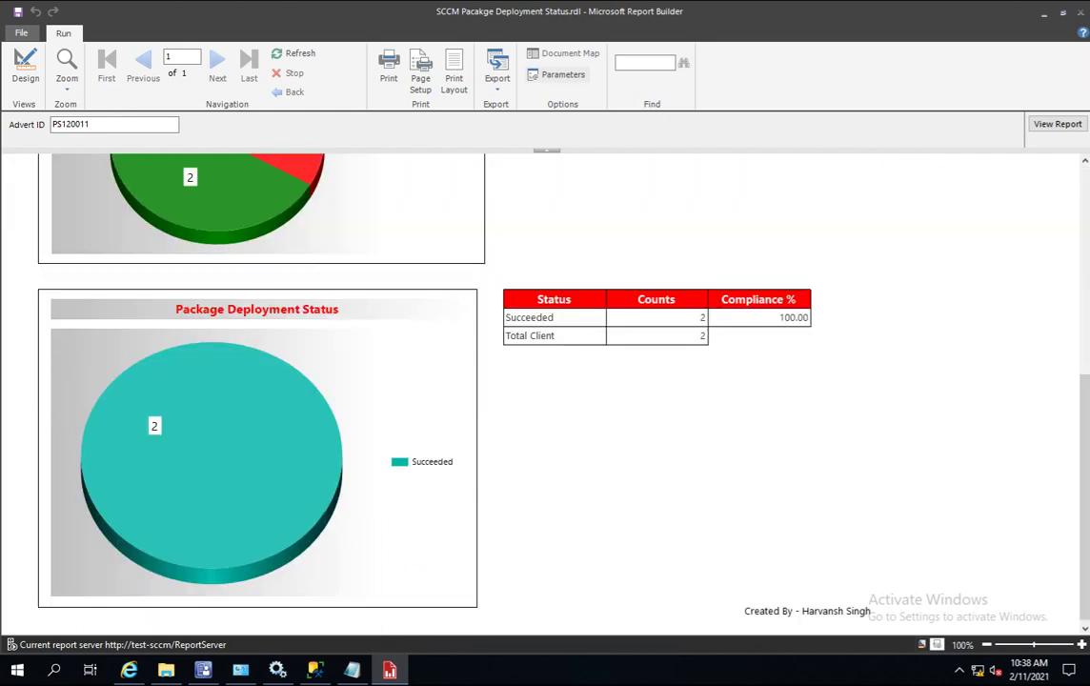
Close the report and save its changes to SCCM Pacakge Deployment Status.rdl
key(alt+F4)
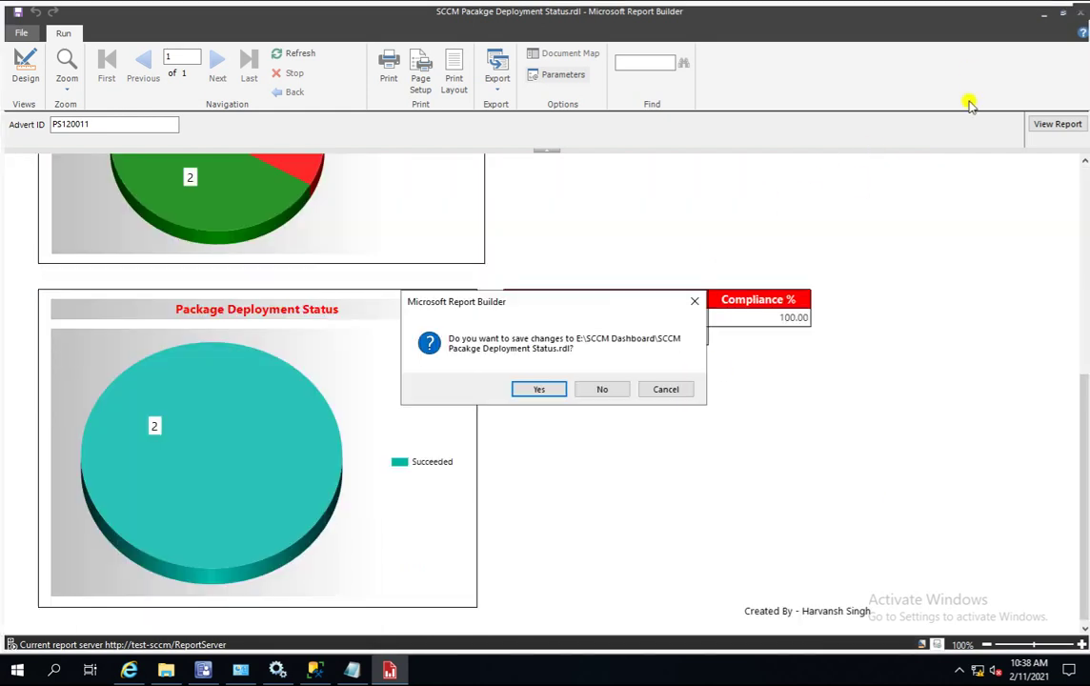
click(528, 388)
click(322, 316)
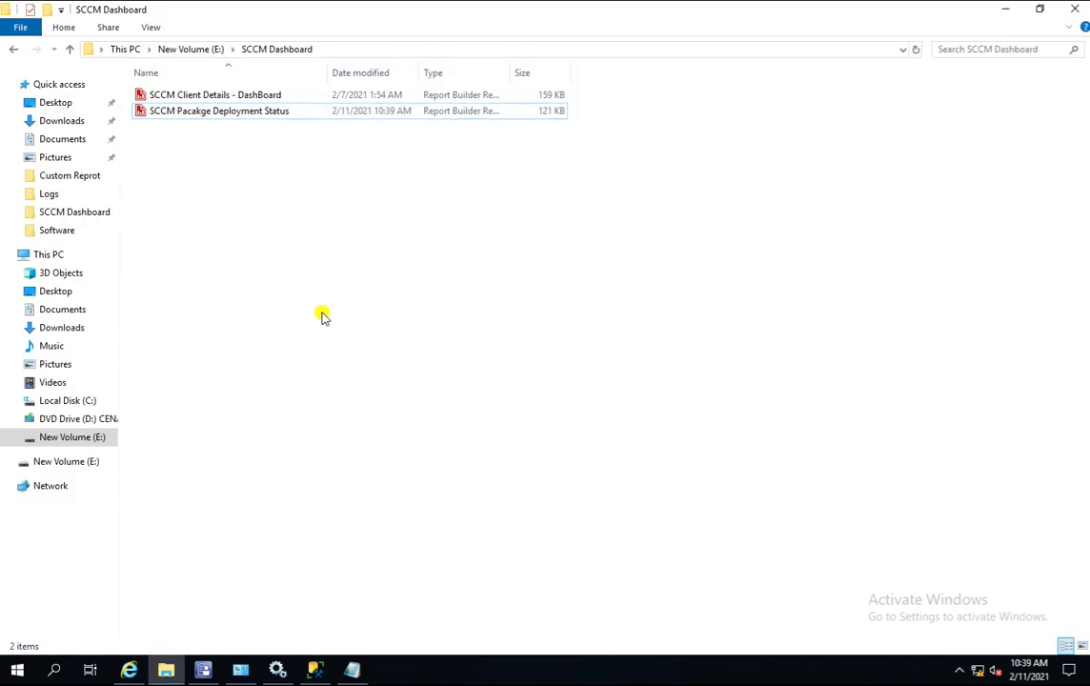
Switch to the Configuration Manager console and look up the Report Manager link under Monitoring > Reporting
click(130, 670)
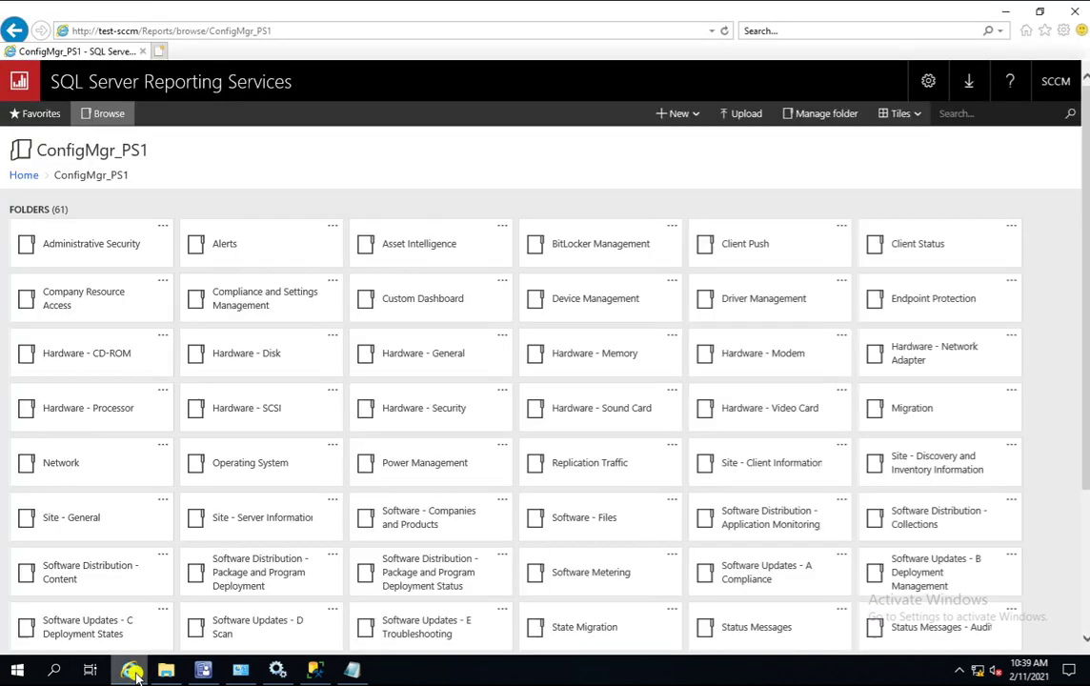
click(201, 671)
click(50, 581)
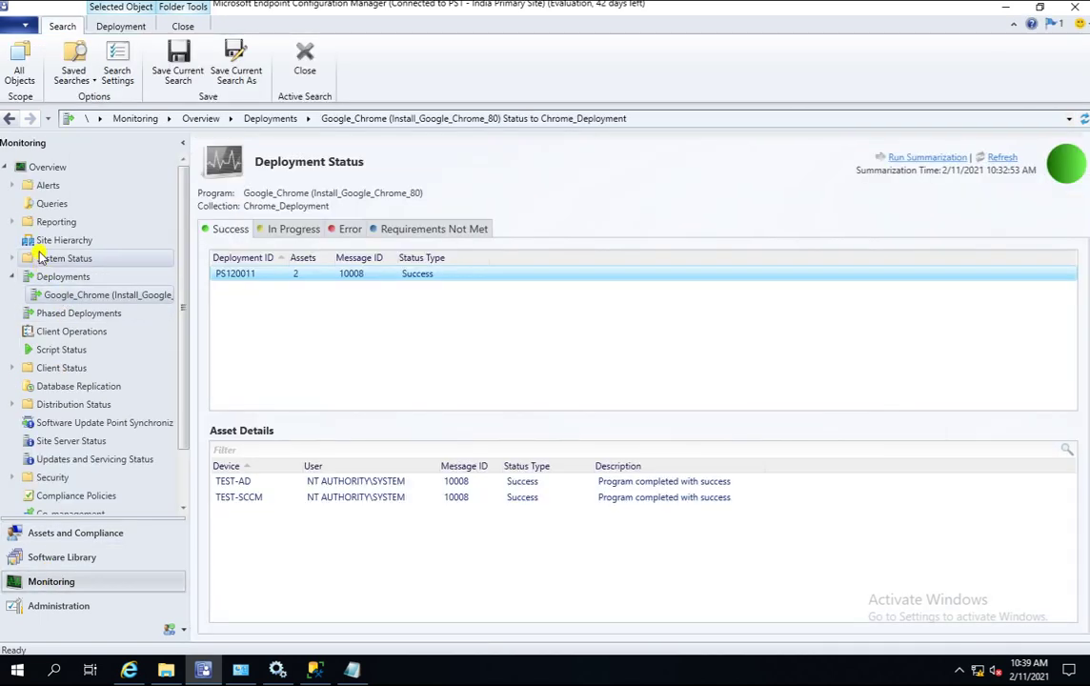
click(38, 221)
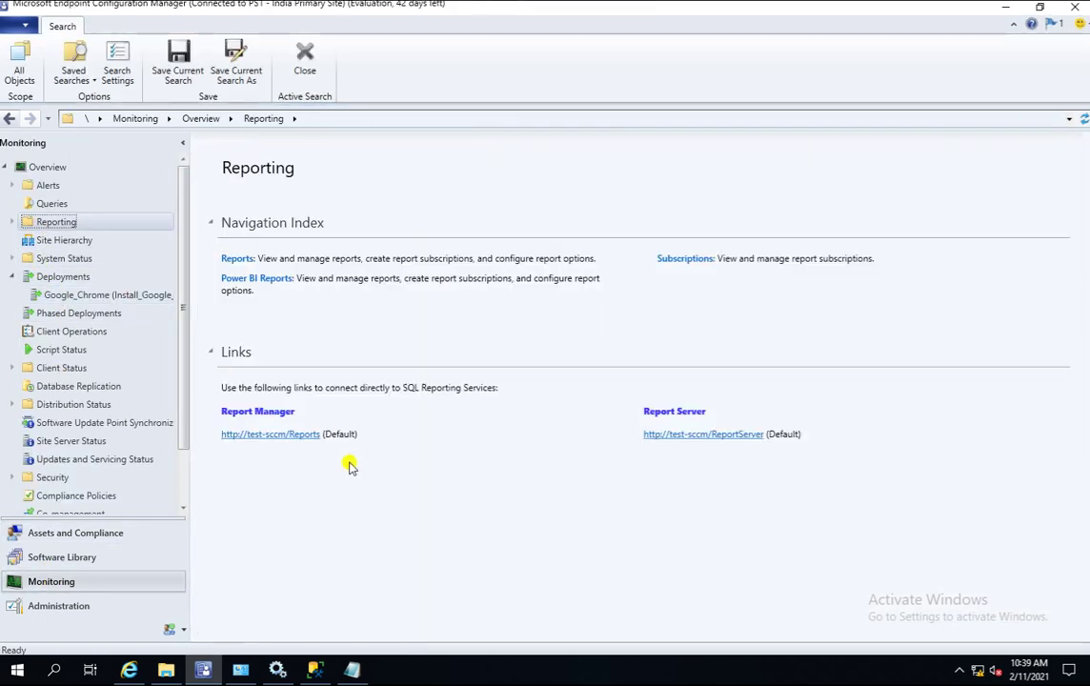
click(129, 672)
click(288, 30)
drag(288, 29, 174, 22)
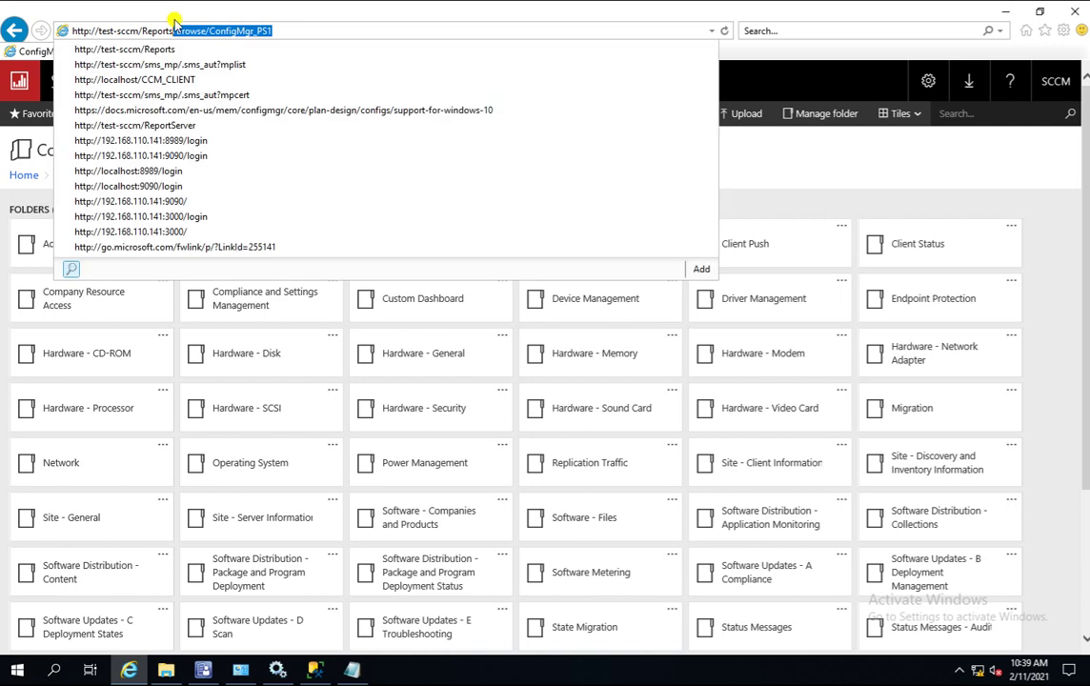
key(BackSpace)
key(Return)
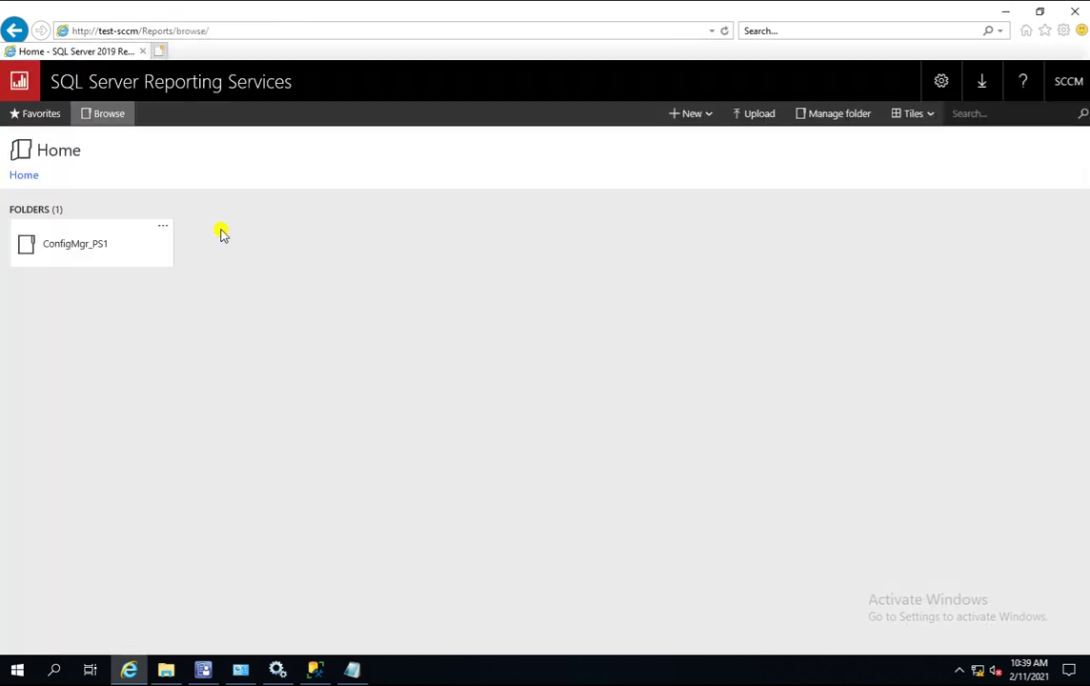
click(86, 241)
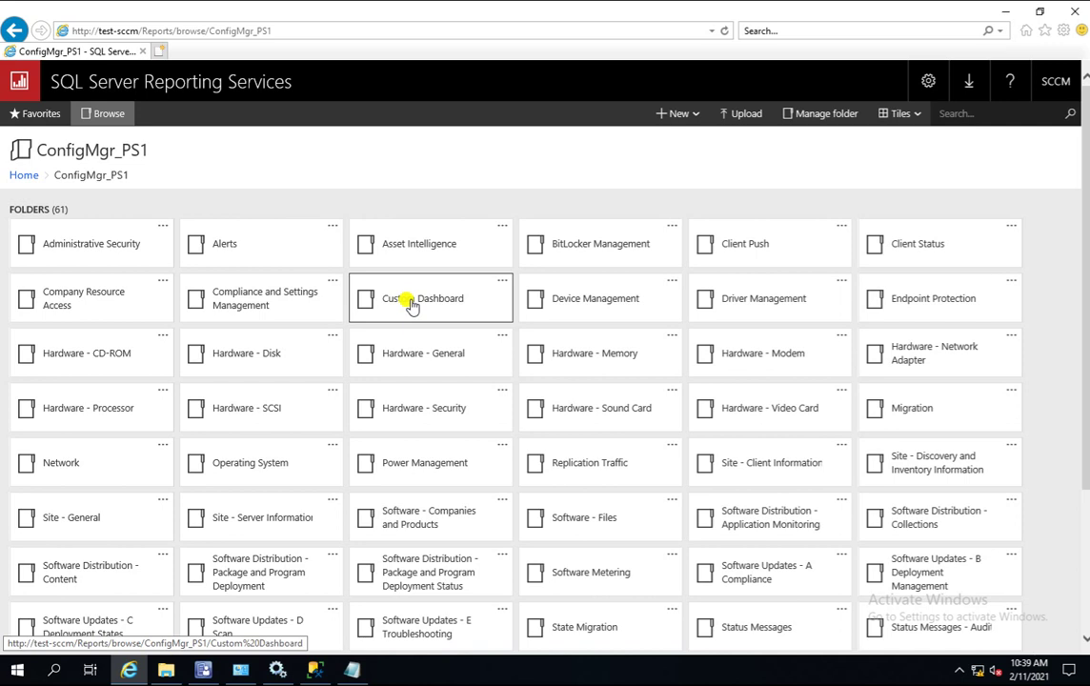
click(678, 116)
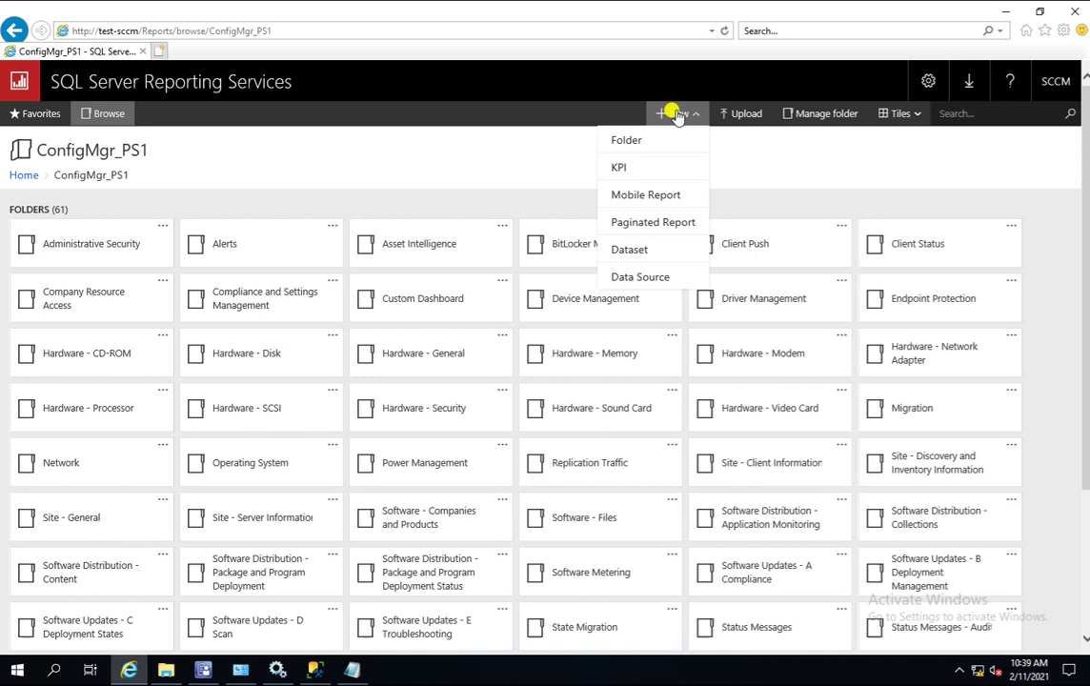
click(629, 141)
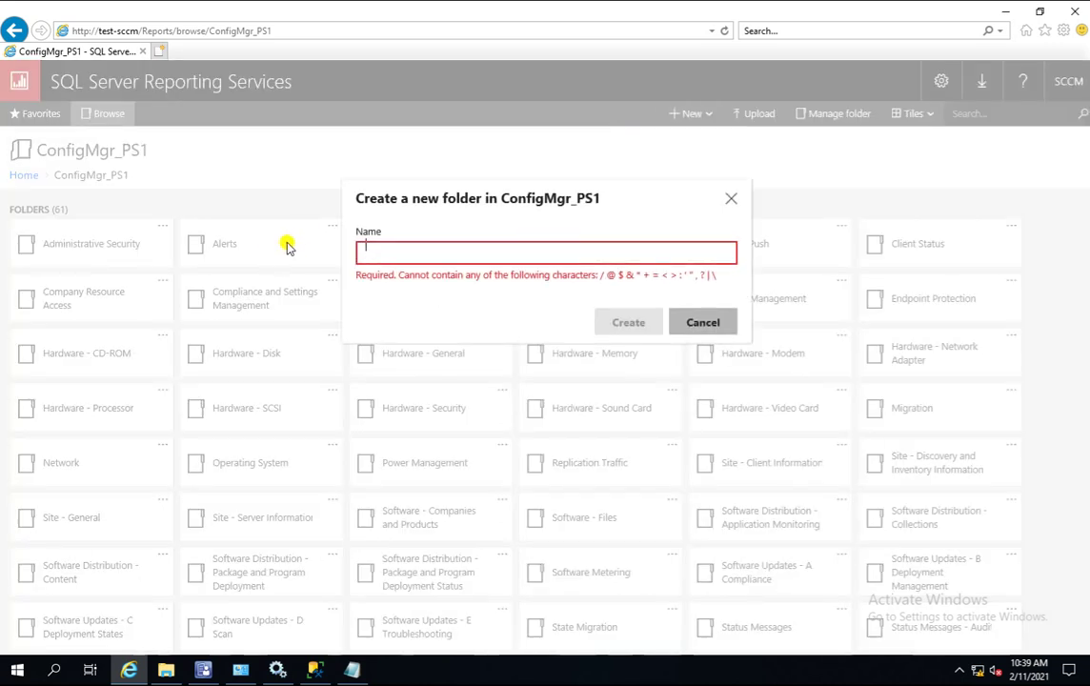
click(731, 202)
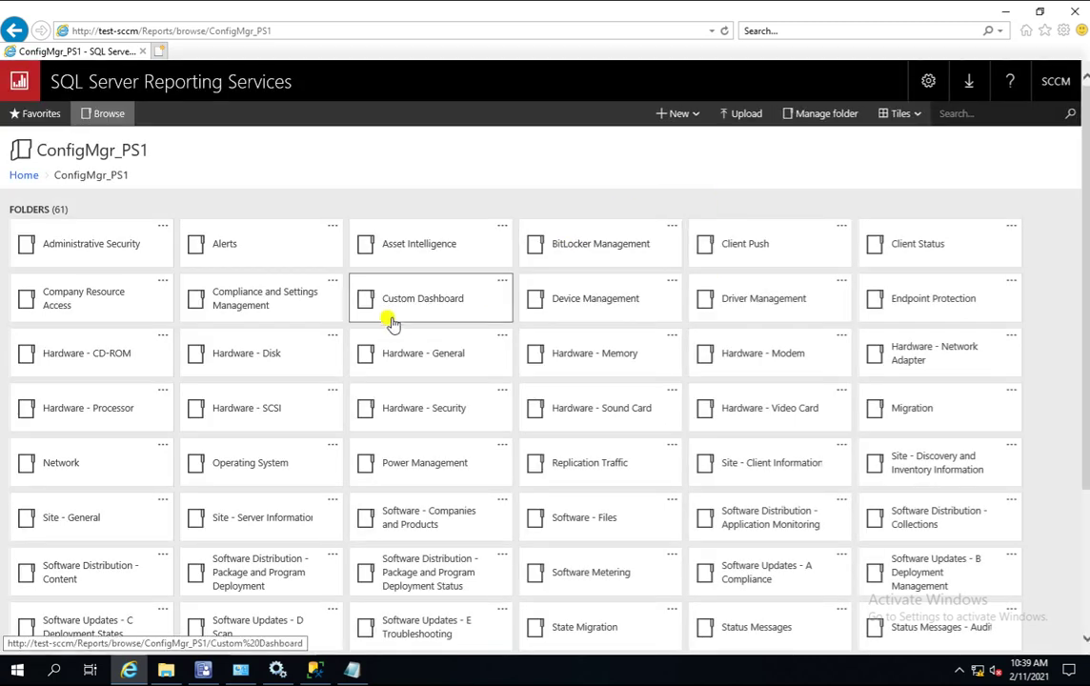
Upload the SCCM Pacakge Deployment Status report file to the Custom Dashboard folder
click(416, 303)
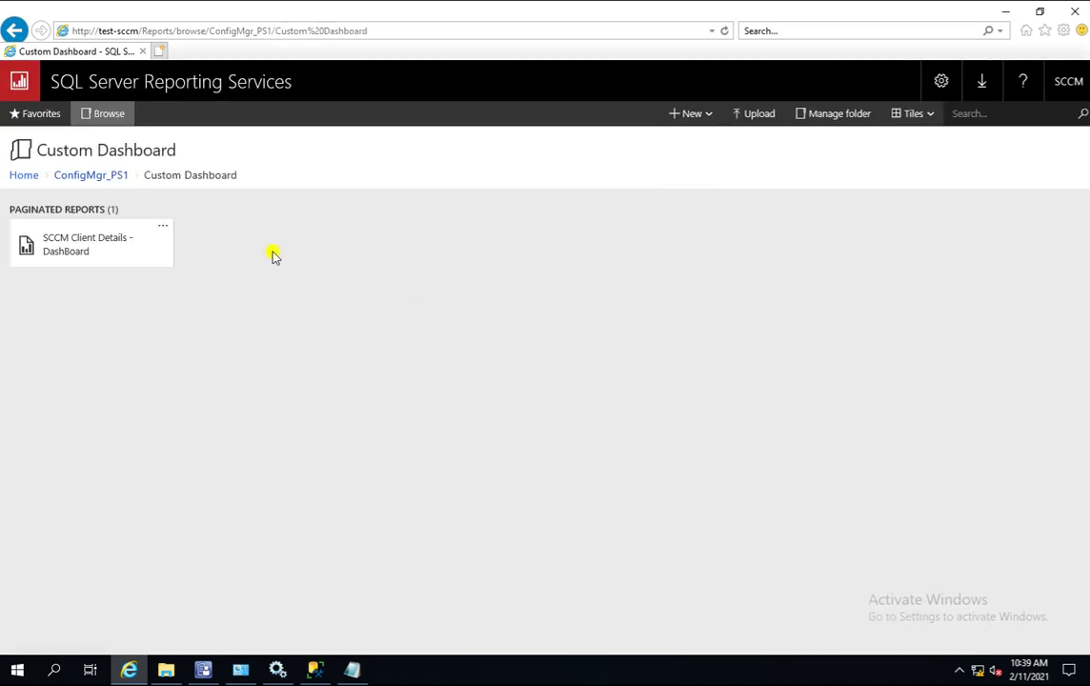
click(753, 115)
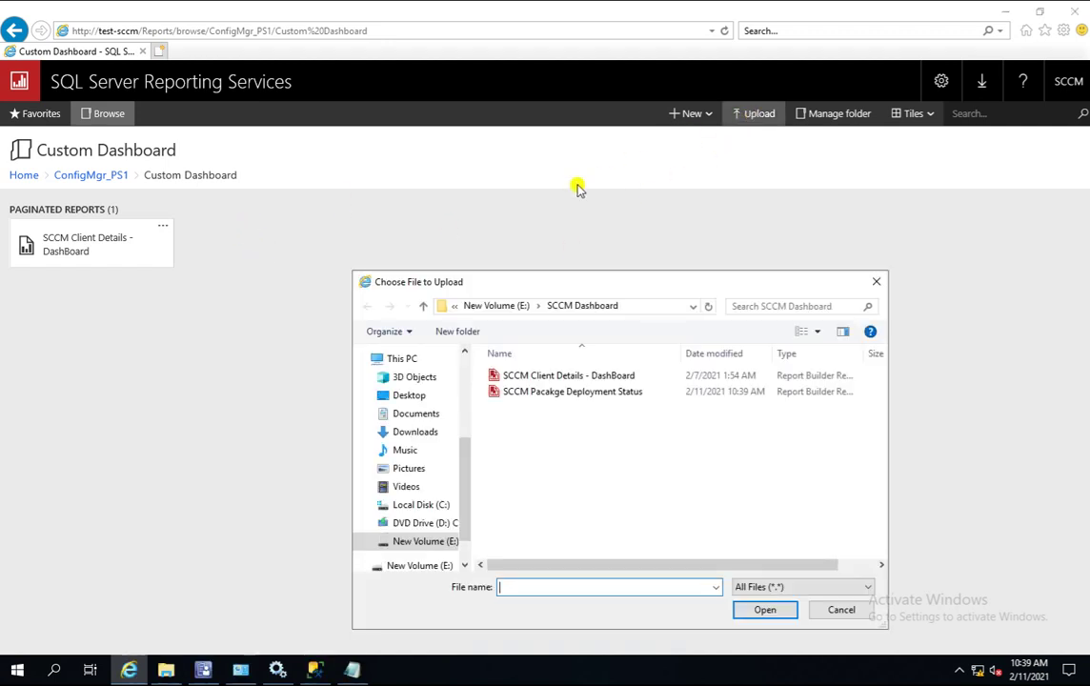
double_click(550, 283)
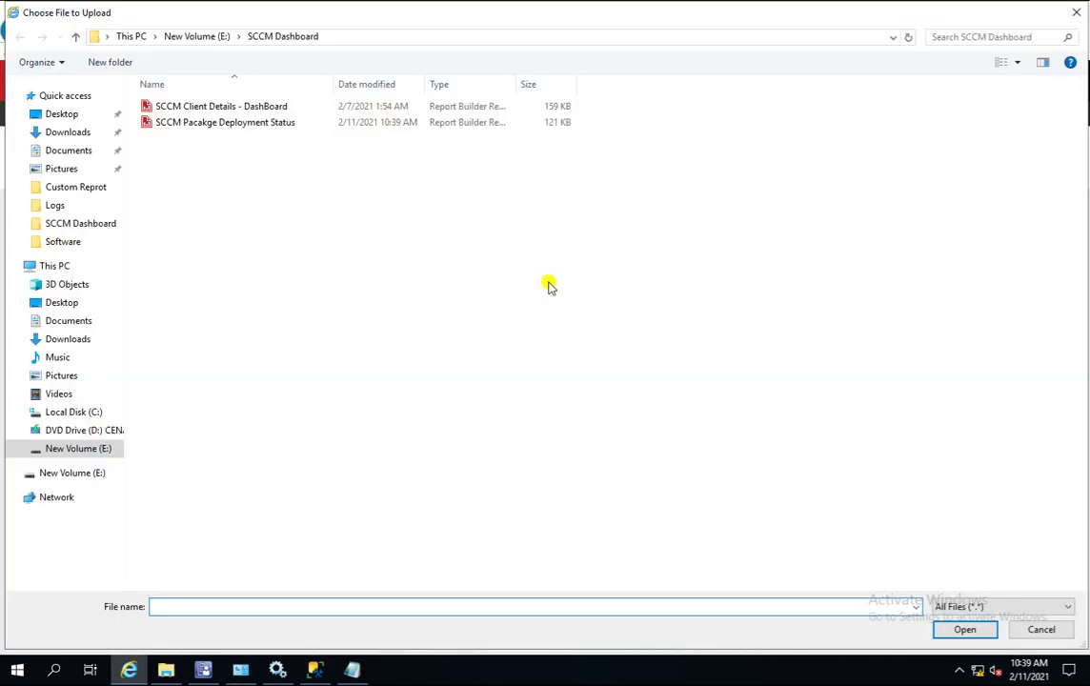
double_click(207, 126)
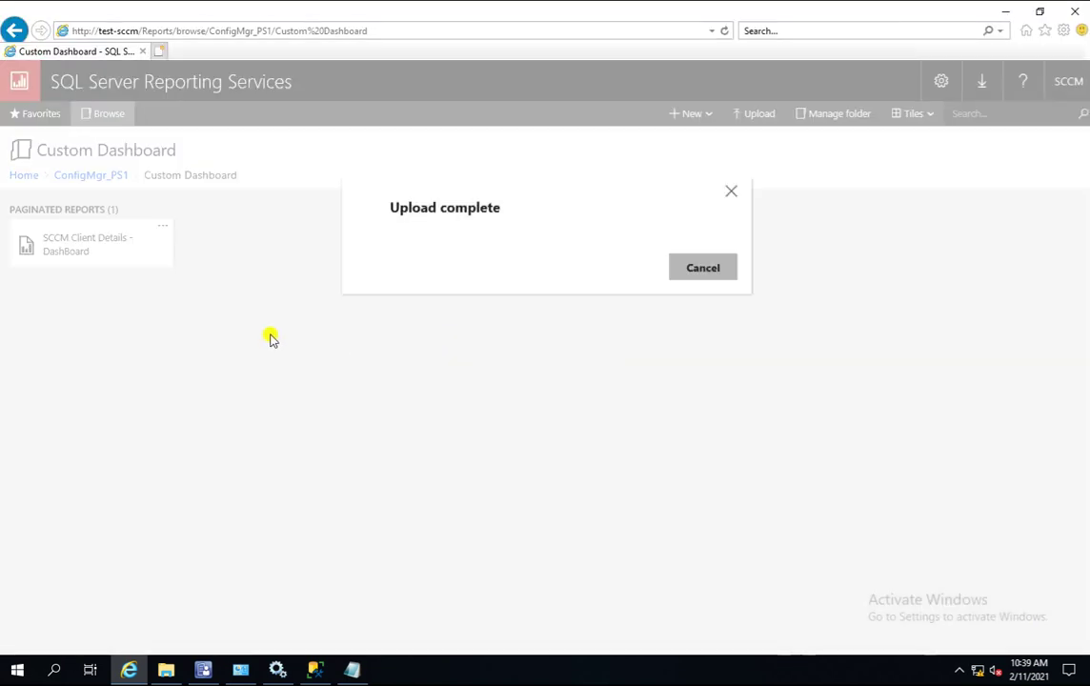
click(703, 268)
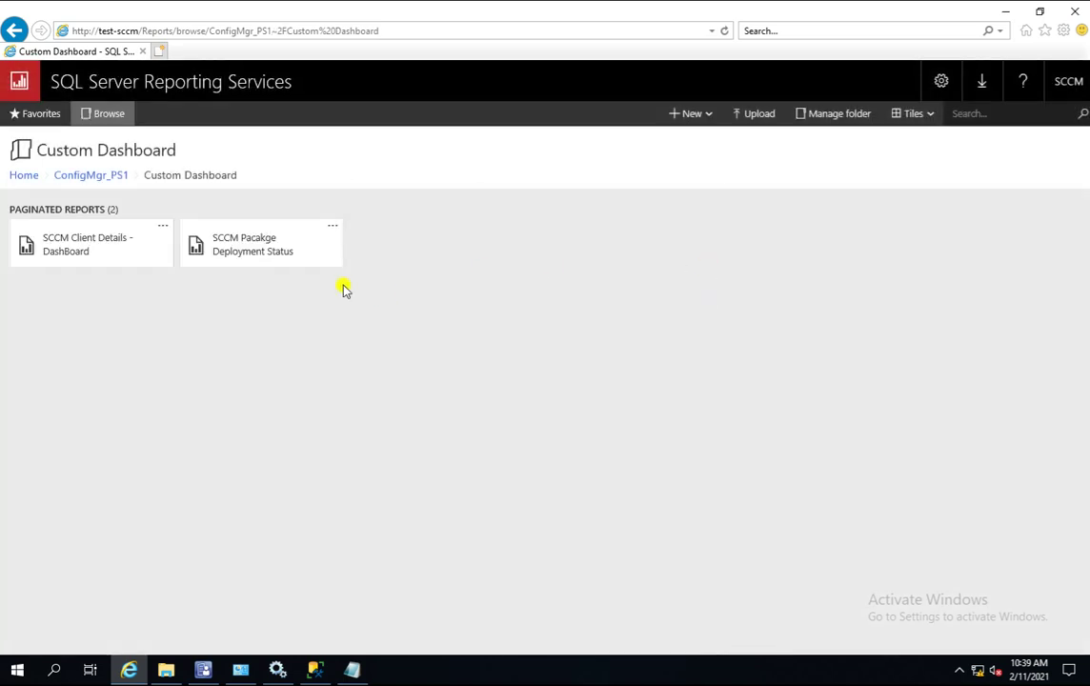
Run the uploaded SCCM Pacakge Deployment Status report for Advert ID PS120011 and examine its tables and charts
click(261, 247)
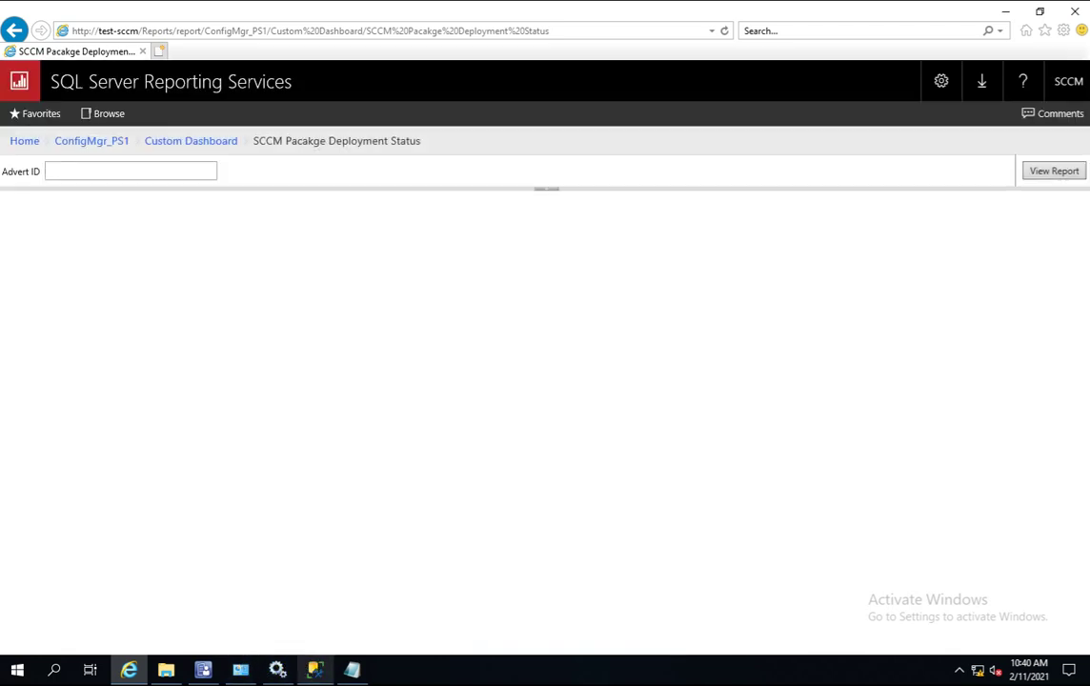
click(191, 171)
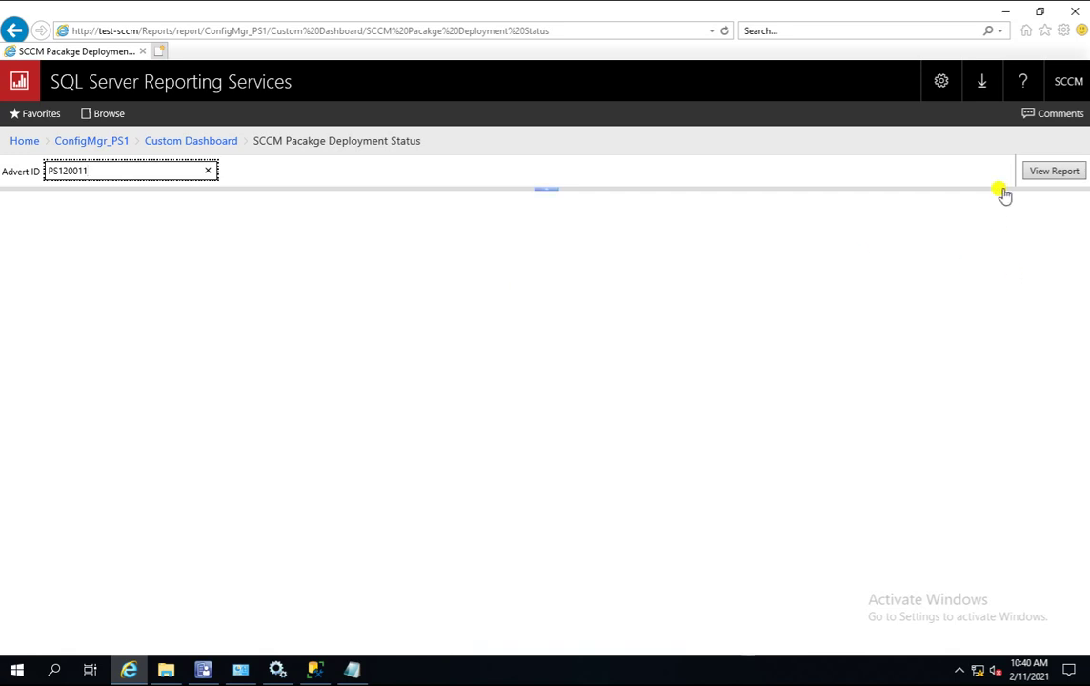
click(1049, 177)
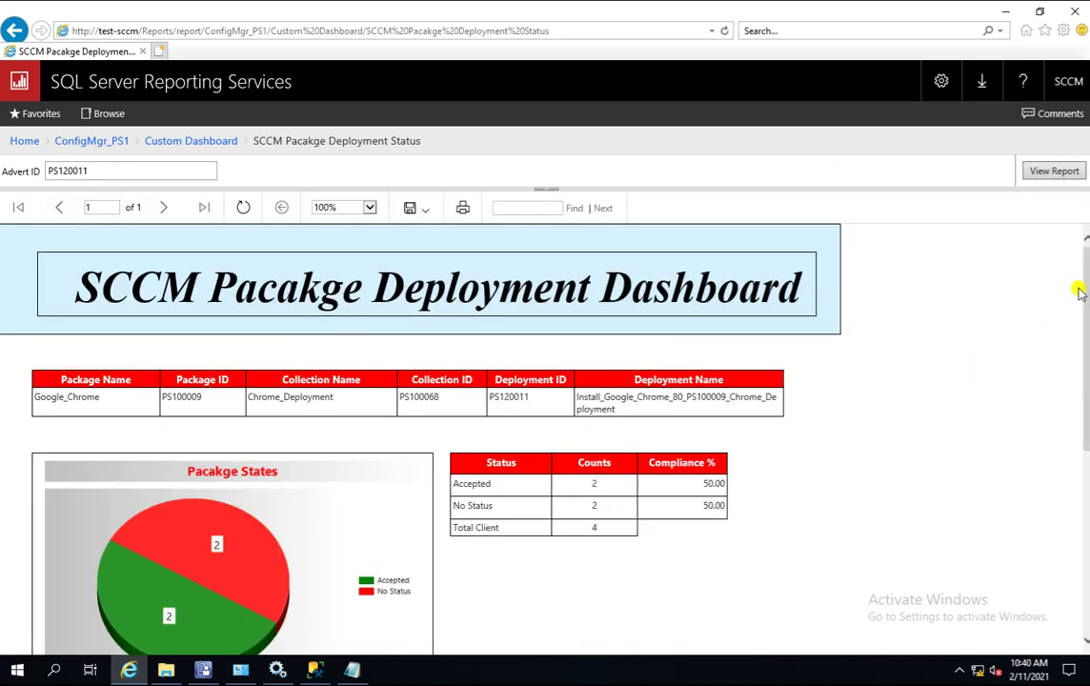
scroll(1076, 401, down, 4)
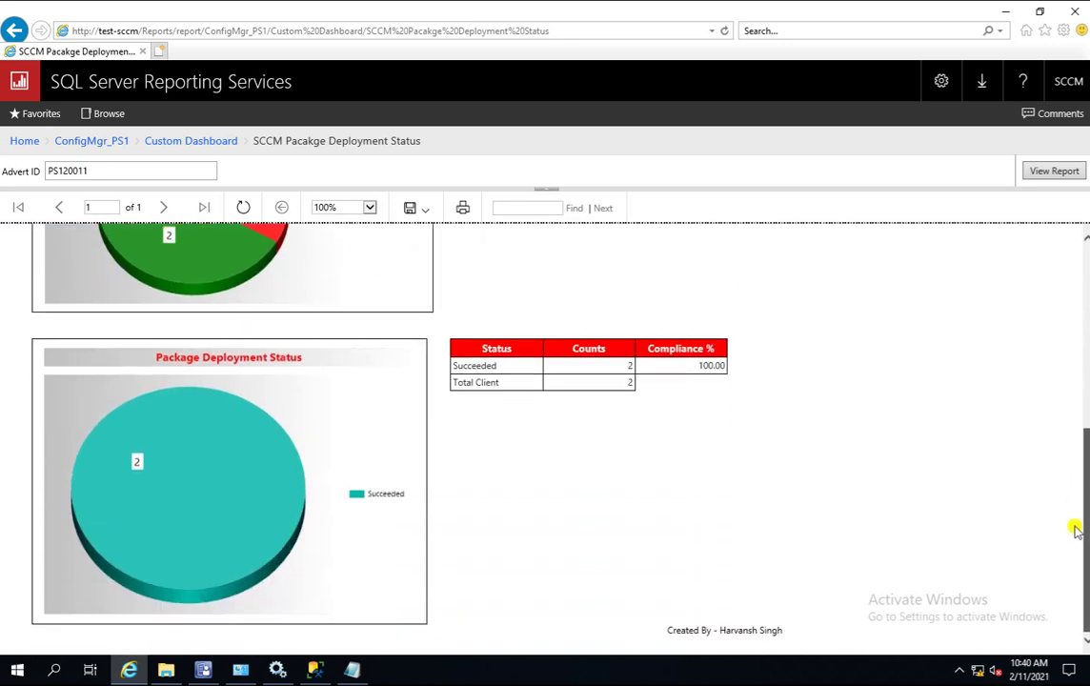
scroll(1069, 303, up, 2)
scroll(1069, 303, up, 2)
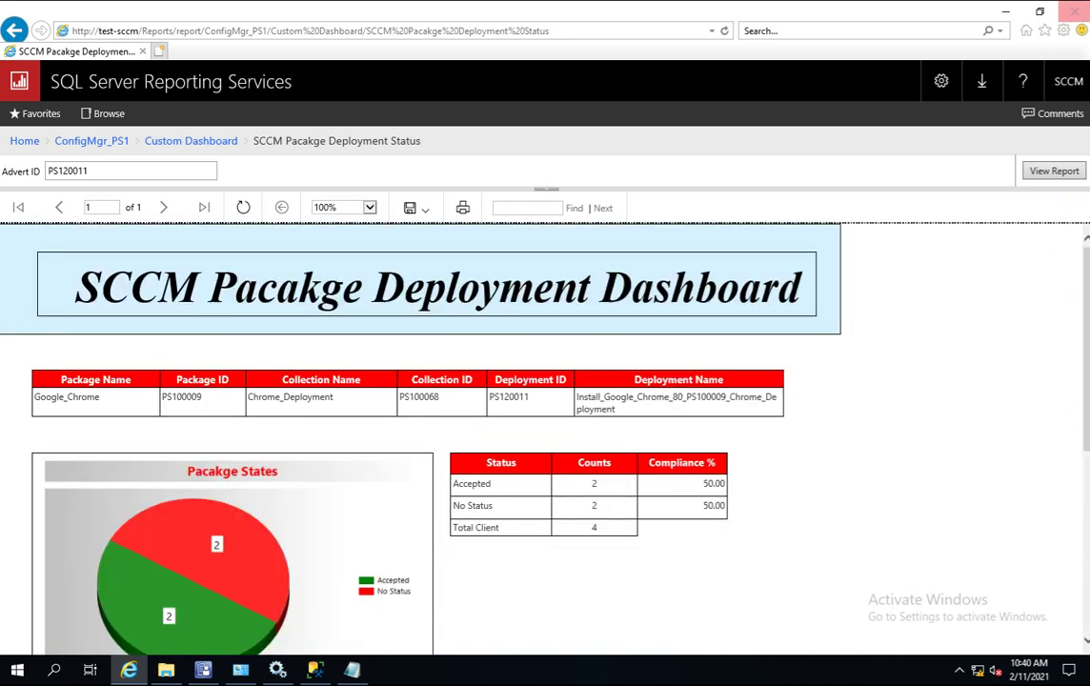
Return to the Configuration Manager console and open the Custom Dashboard folder under Reporting > Reports
click(1004, 13)
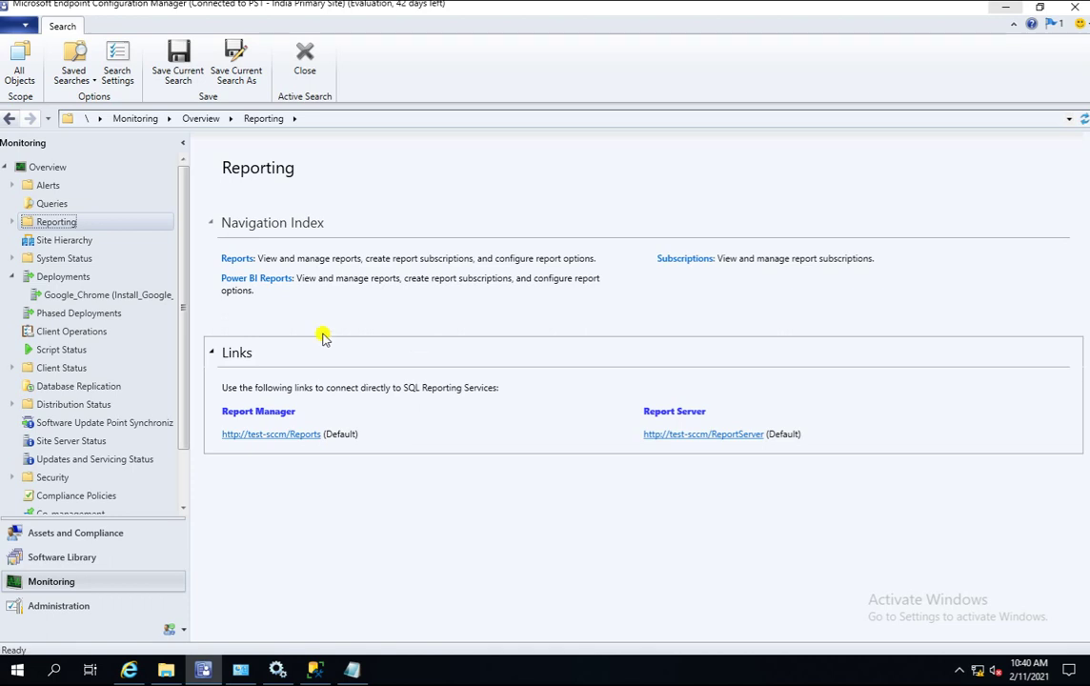
click(12, 221)
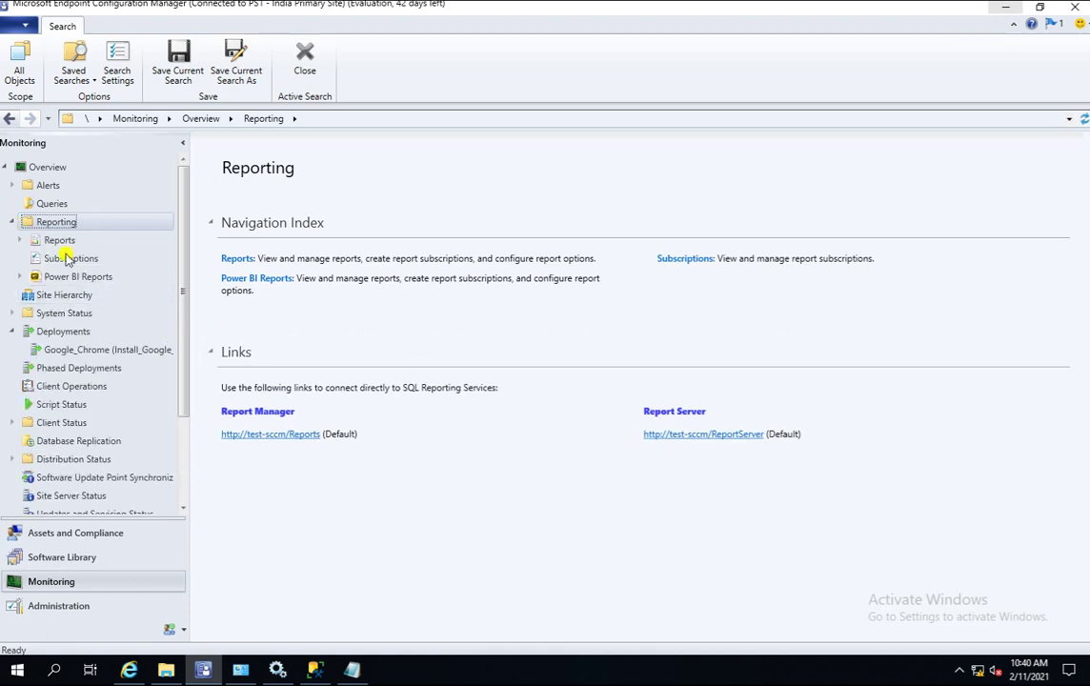
click(20, 241)
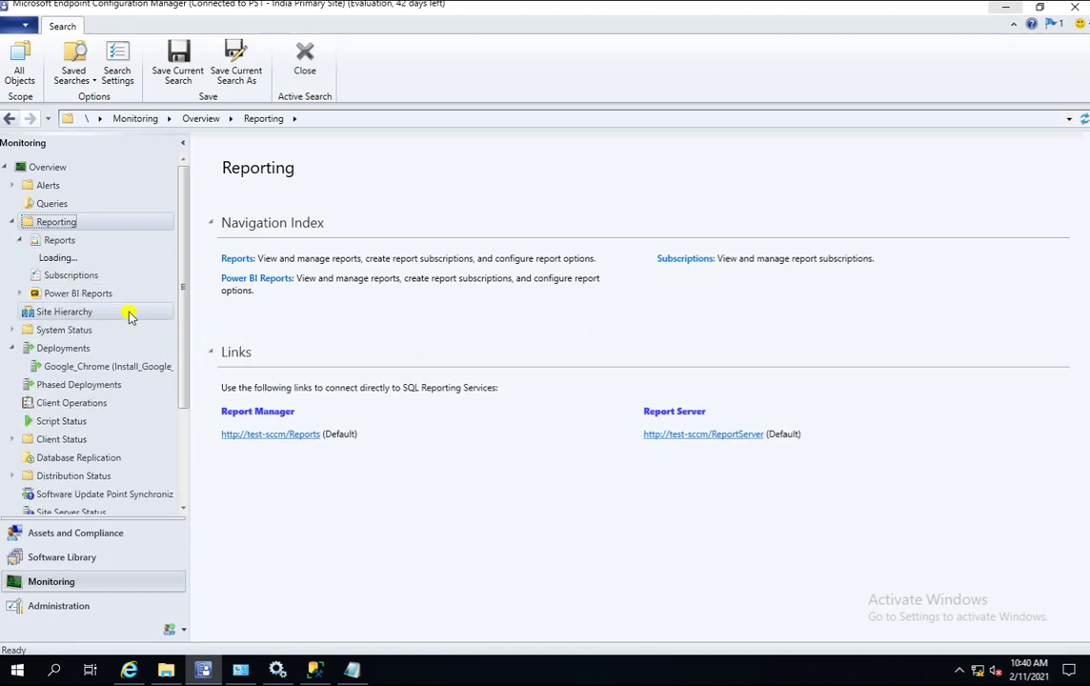
scroll(187, 373, down, 3)
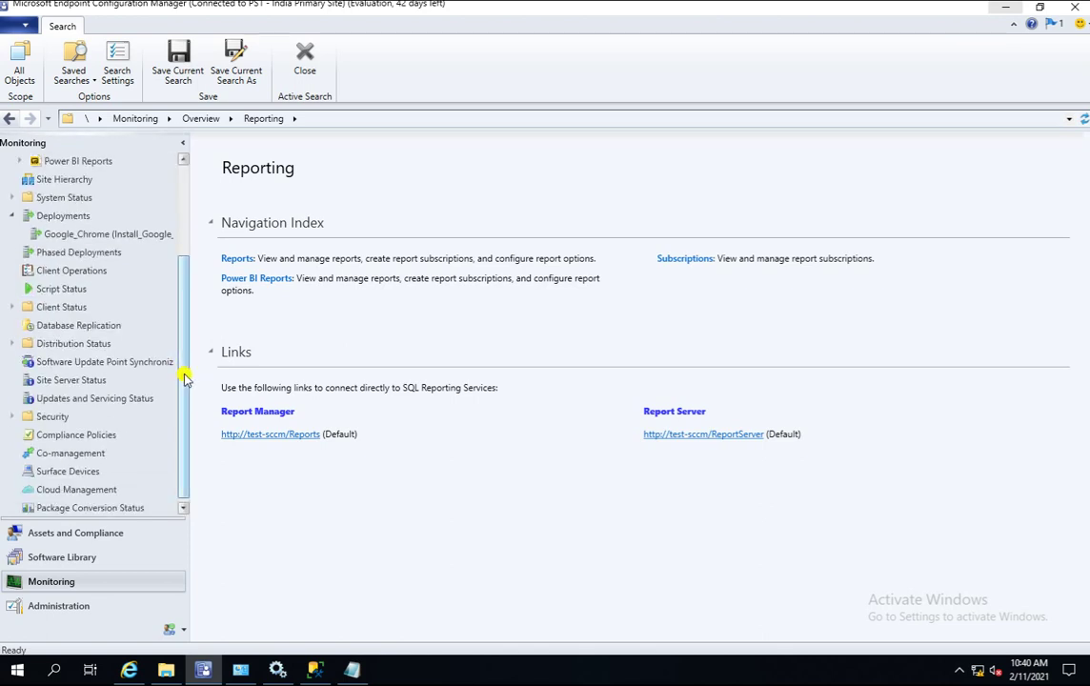
scroll(182, 263, up, 3)
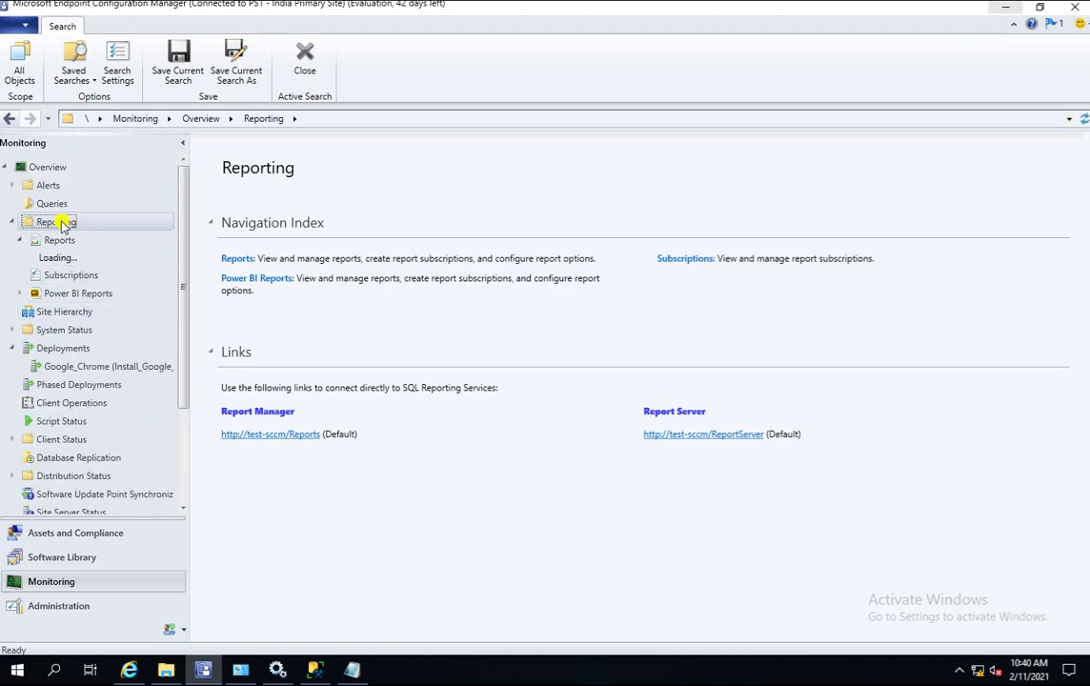
click(61, 240)
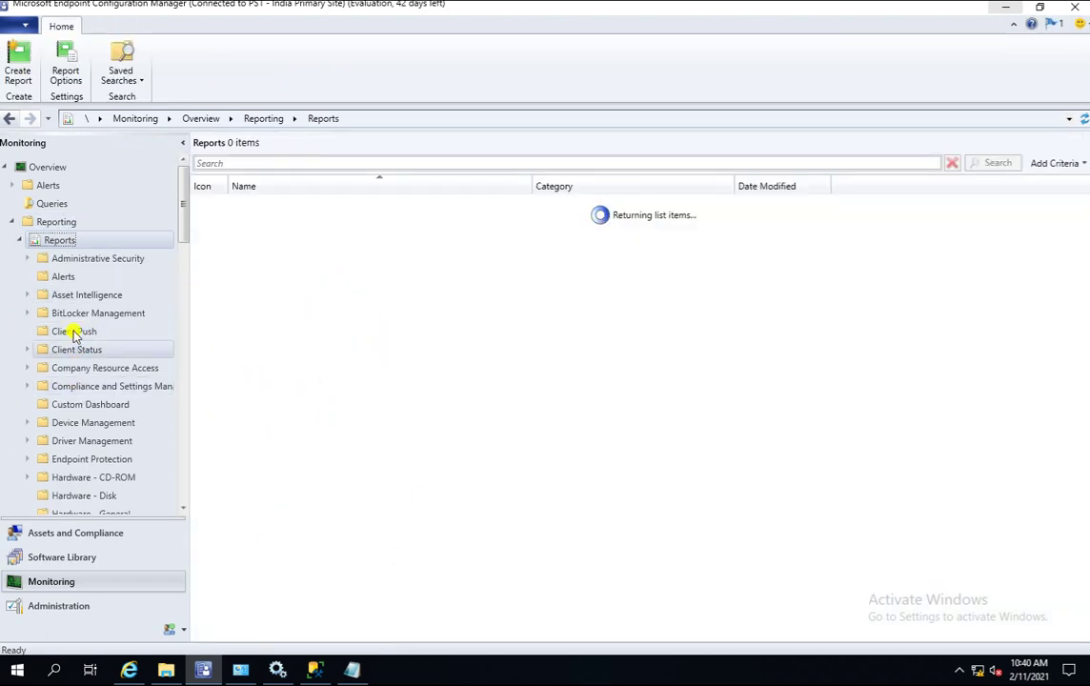
click(85, 405)
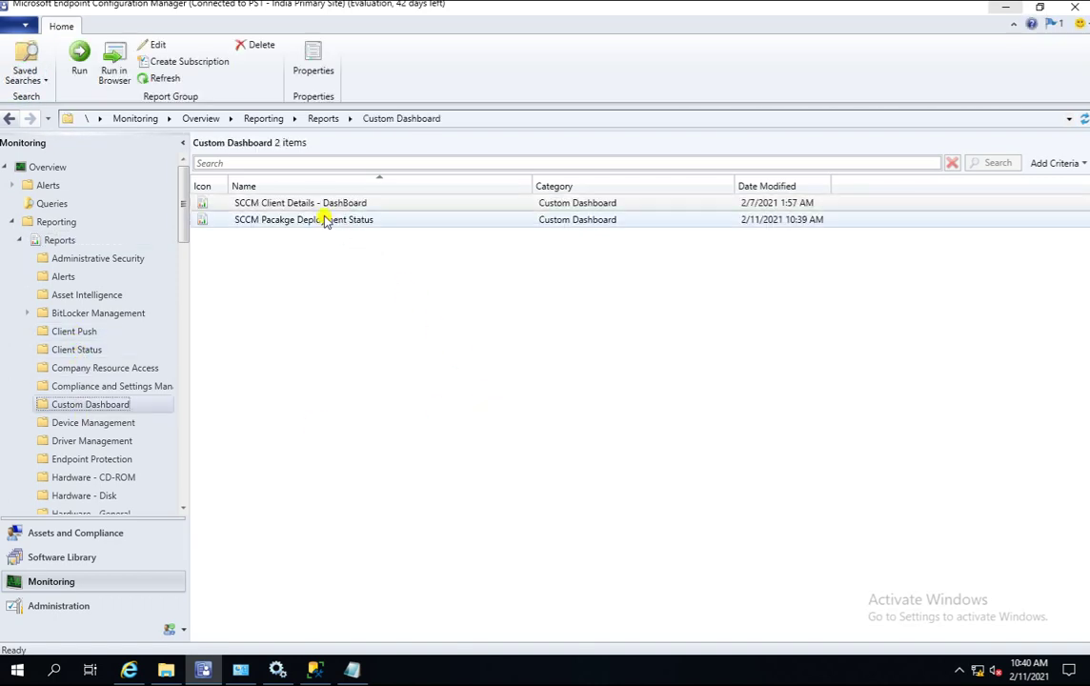
Run the SCCM Pacakge Deployment Status report from the Custom Dashboard folder for Advert ID PS120011
click(326, 220)
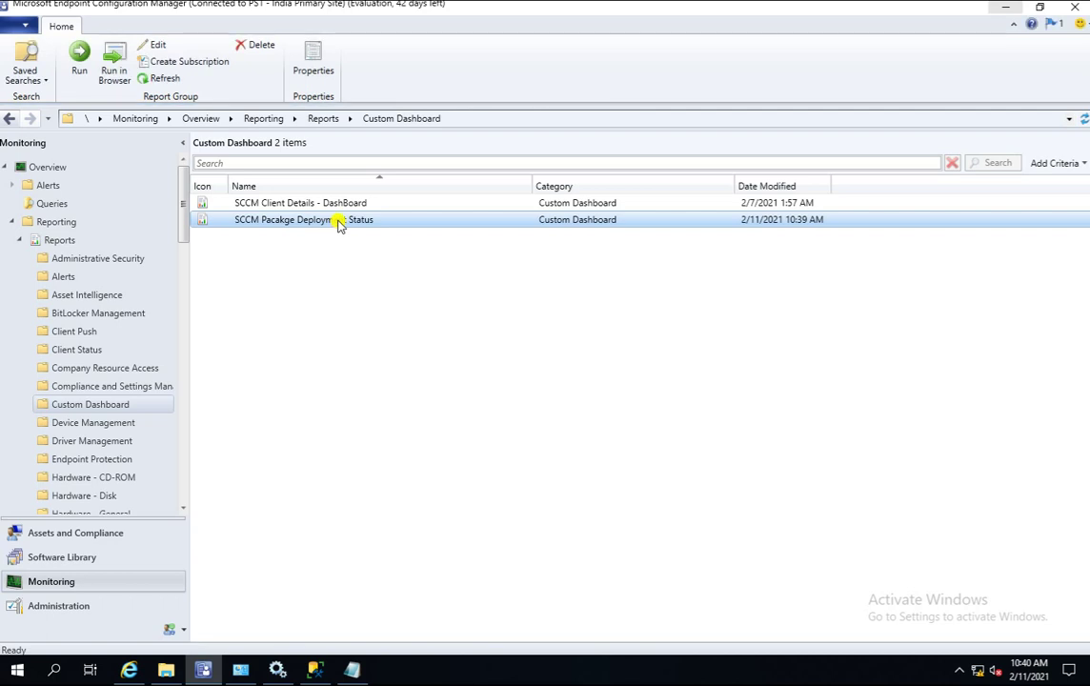
right_click(339, 223)
click(363, 230)
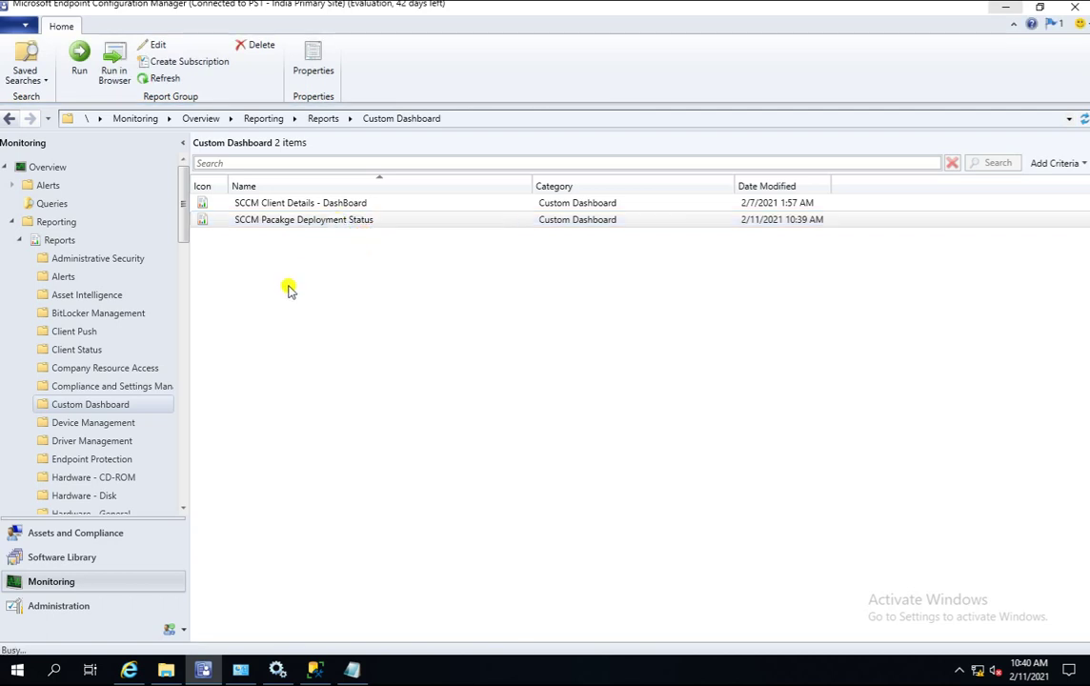
click(447, 296)
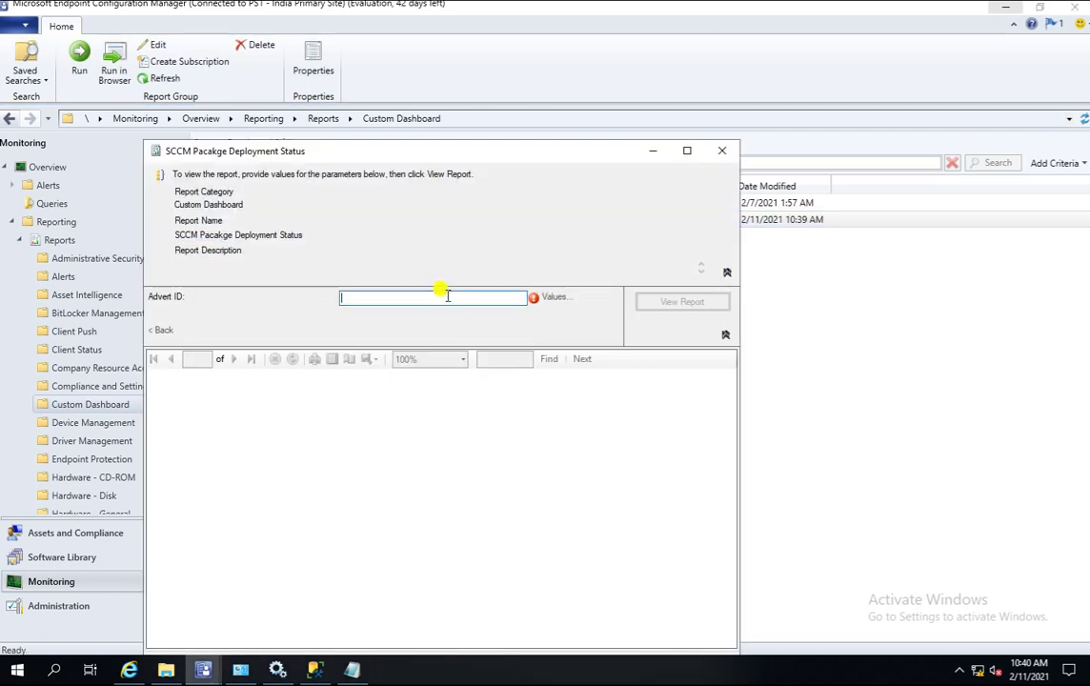
text(PS120011)
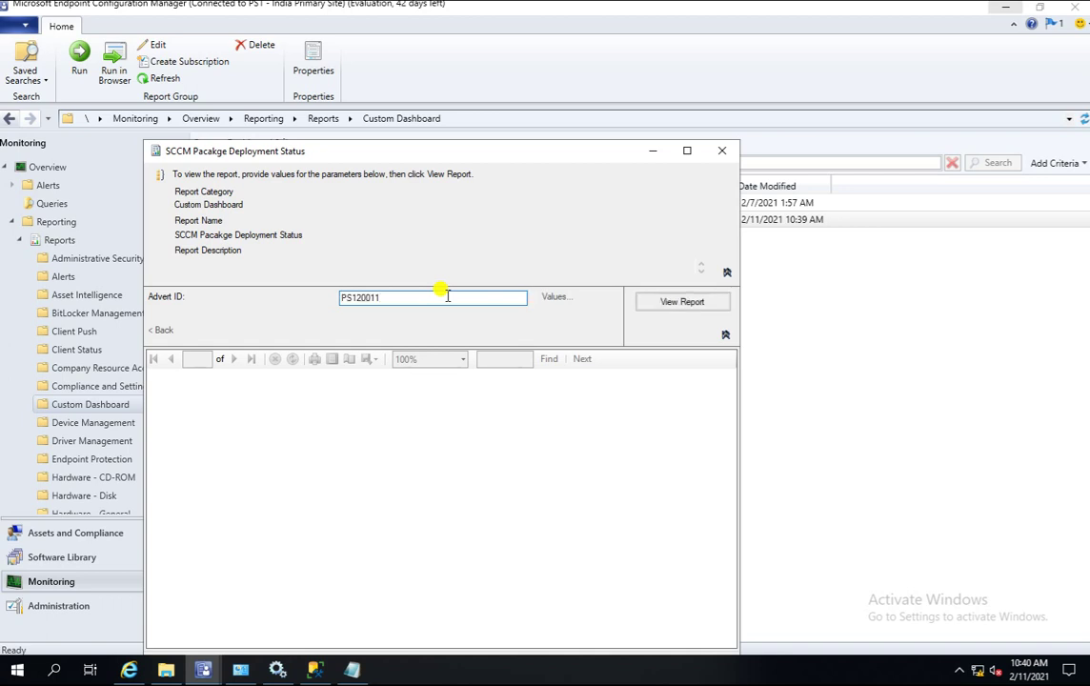
click(684, 301)
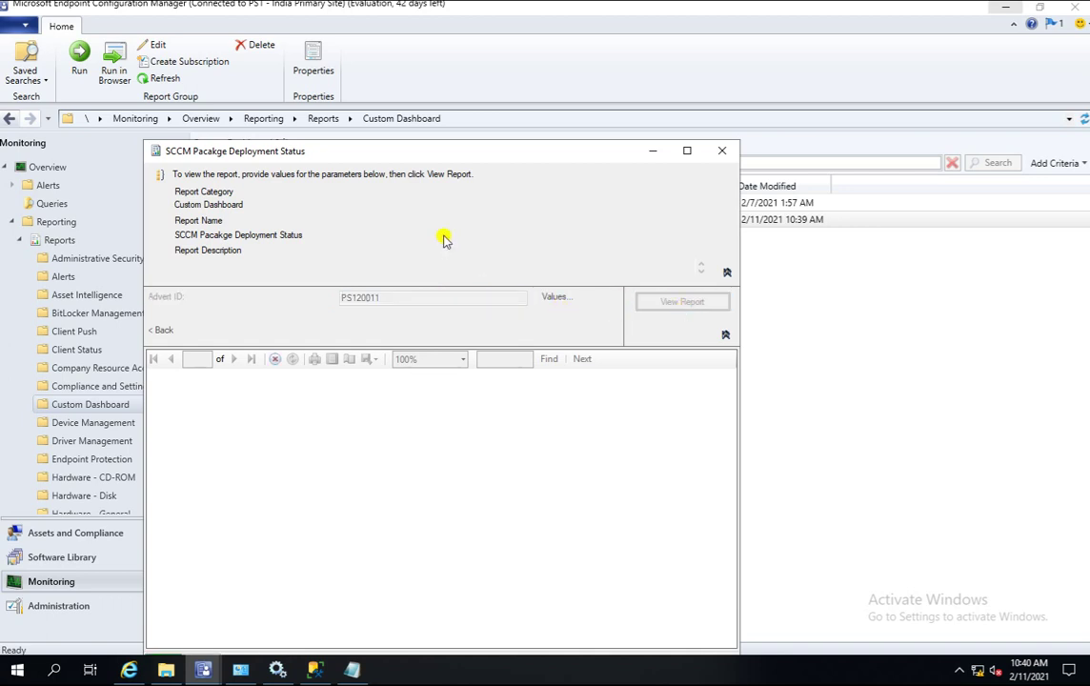
Maximize the report window, examine the package details, Pacakge States and Package Deployment Status charts and tables, and close the report
drag(462, 152, 462, 12)
double_click(462, 13)
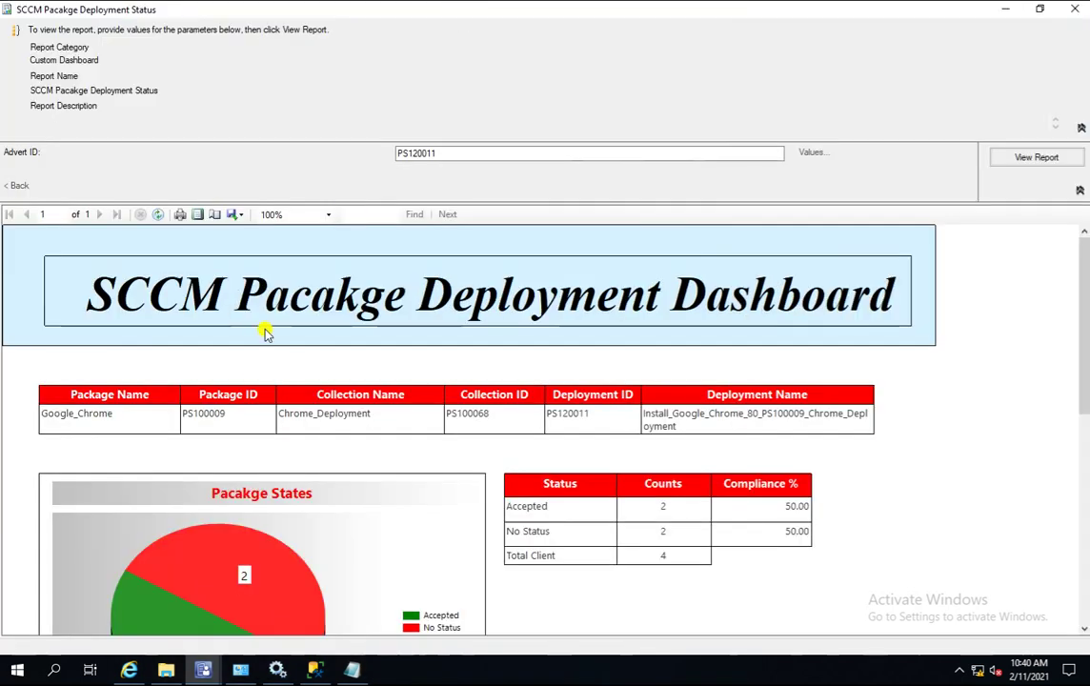
mouse_move(1086, 373)
mouse_down()
mouse_move(1085, 519)
mouse_move(1085, 326)
mouse_move(1067, 265)
mouse_move(1080, 383)
mouse_up()
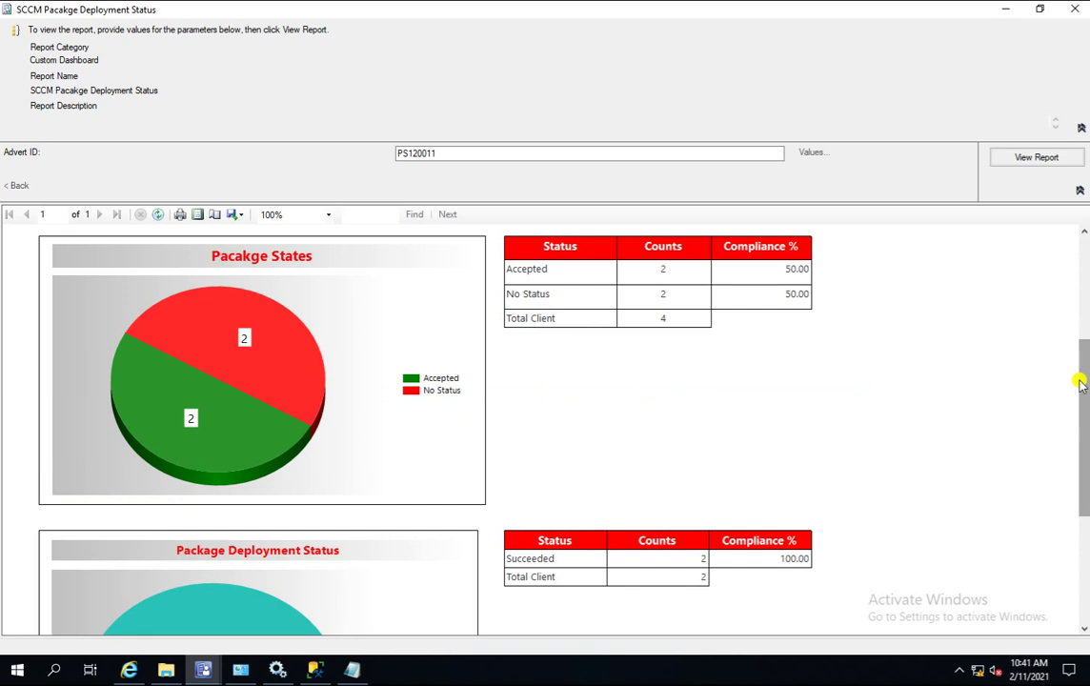
click(1084, 271)
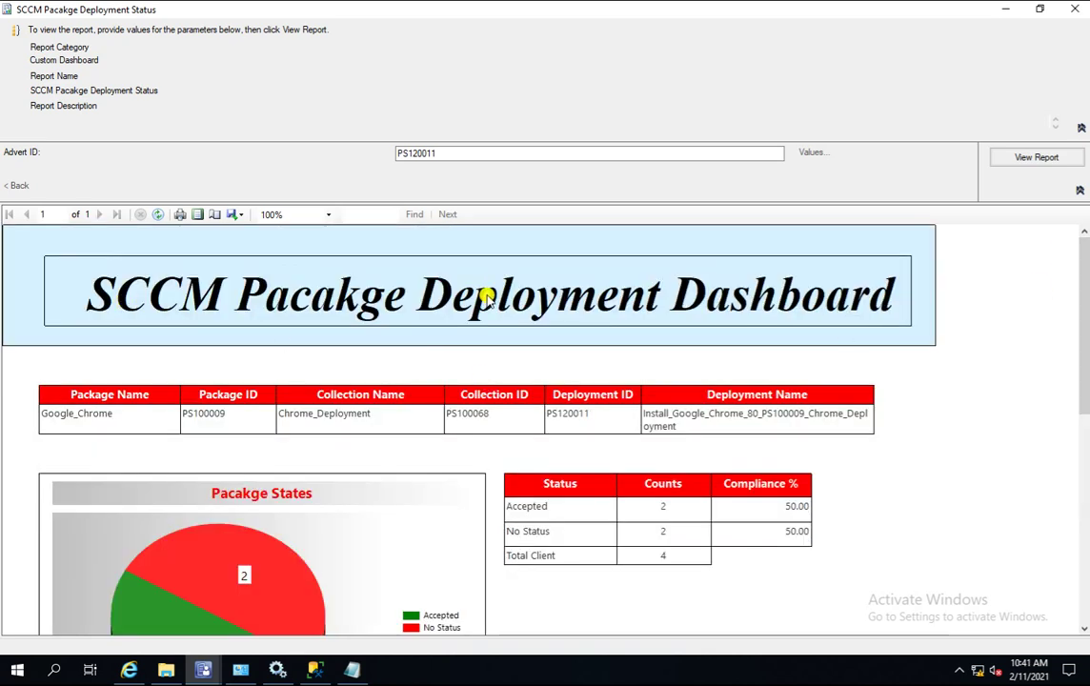
drag(1085, 321, 1084, 482)
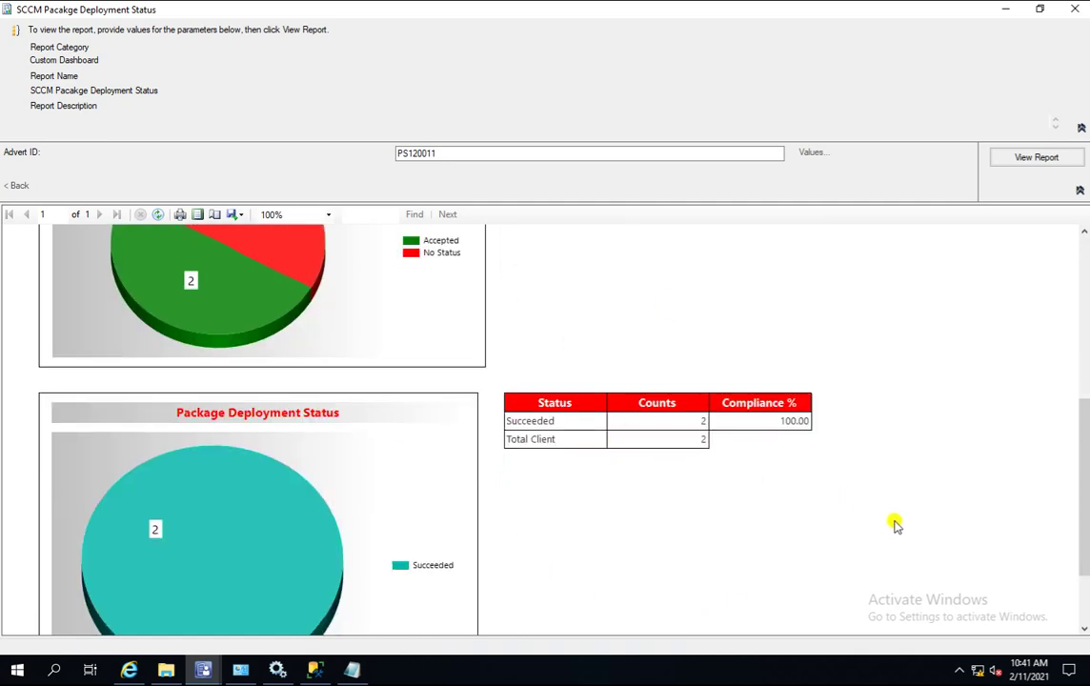
drag(1083, 525, 1082, 268)
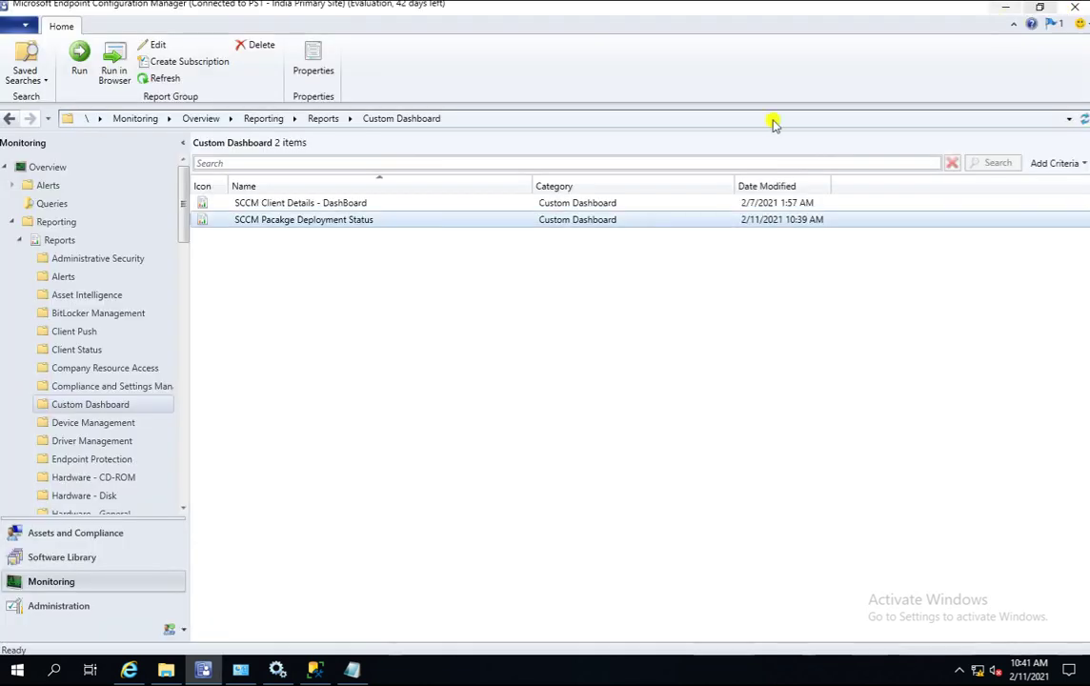
click(1078, 9)
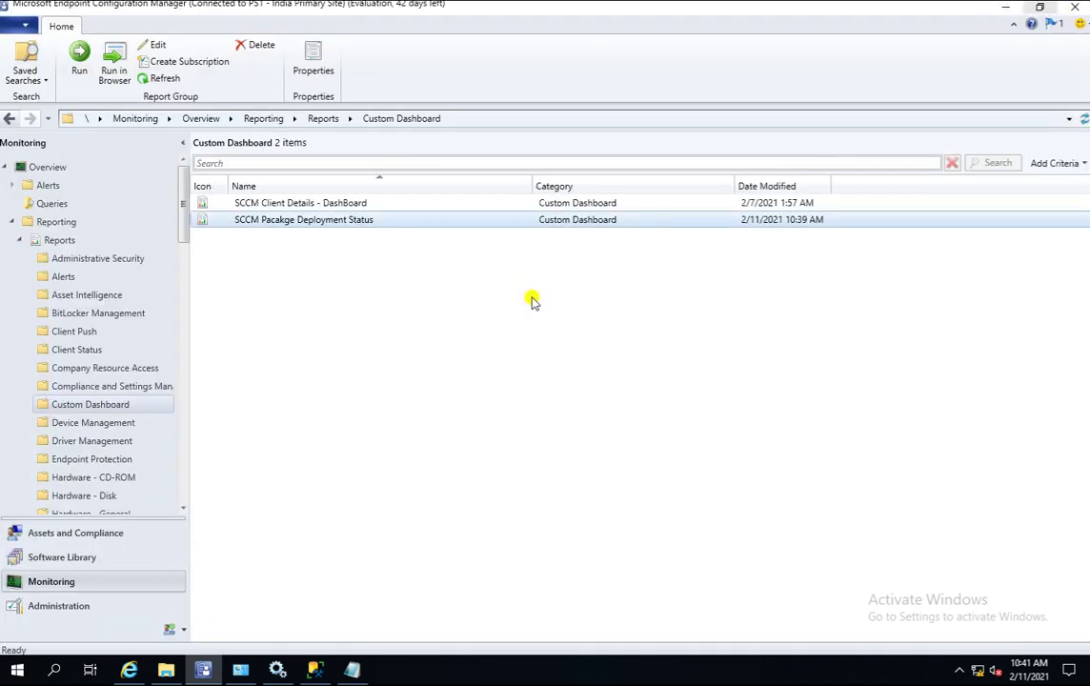